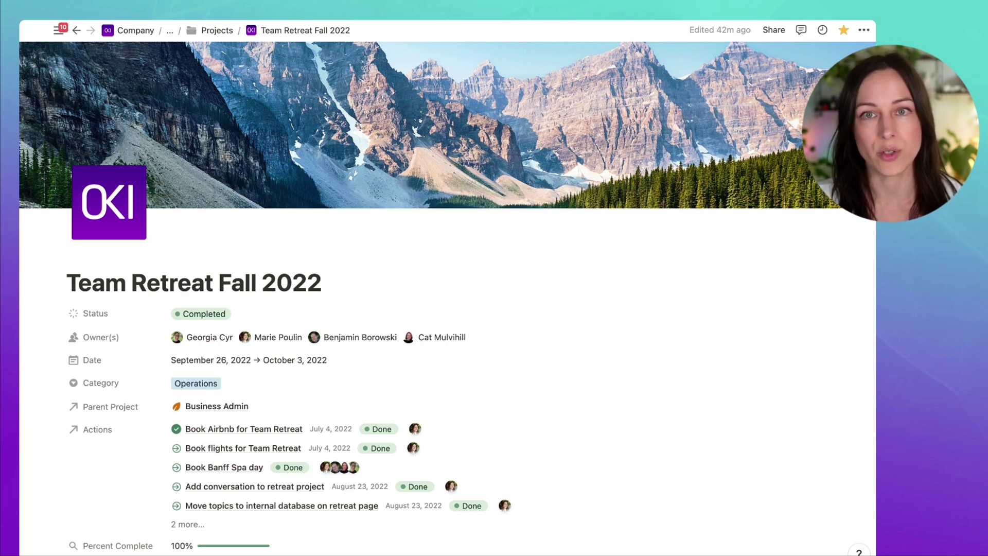
Step: Scroll the Team Retreat Fall 2022 page to Travel Details, showing the Sep 26 – Oct 3 trip details
scroll(447, 288, "down", 3)
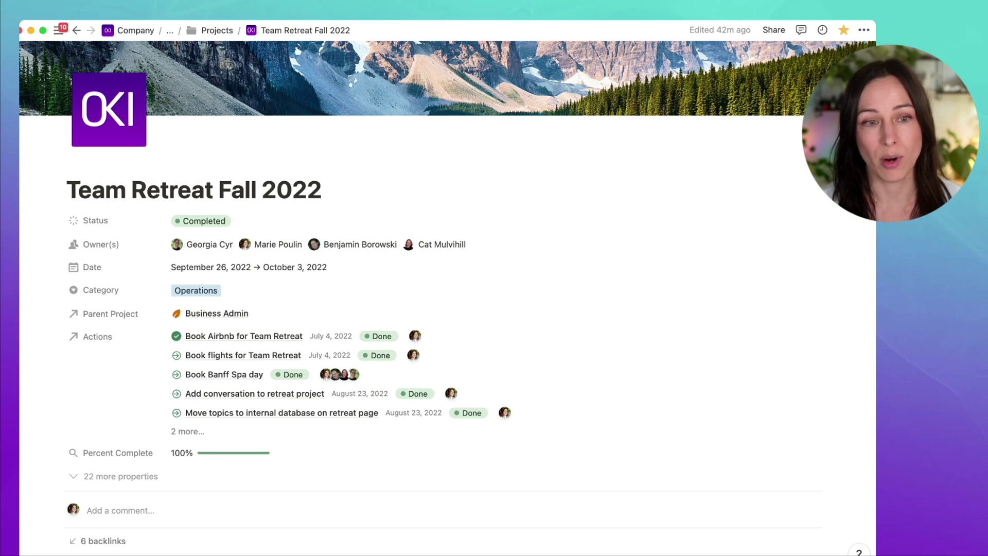
scroll(838, 290, "up", 3)
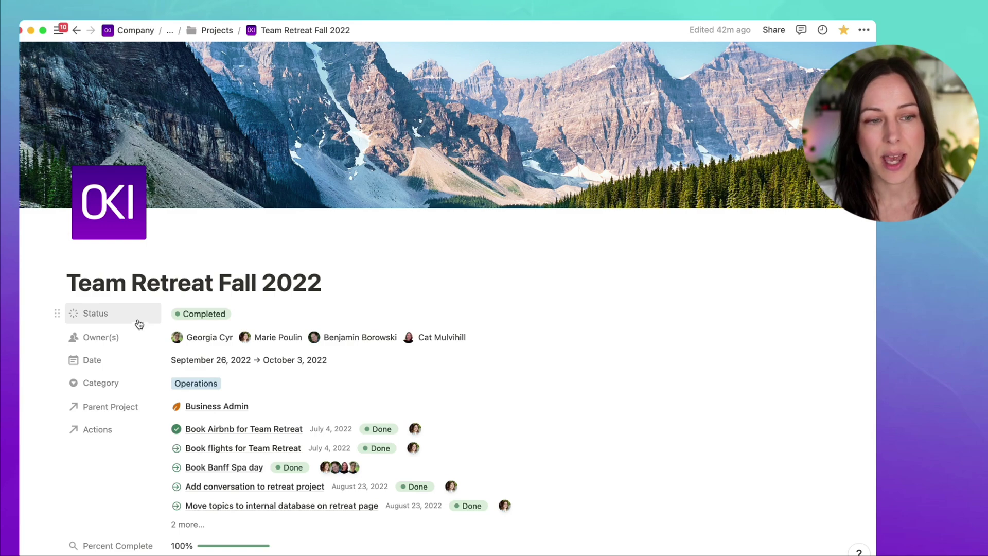
scroll(137, 364, "down", 1)
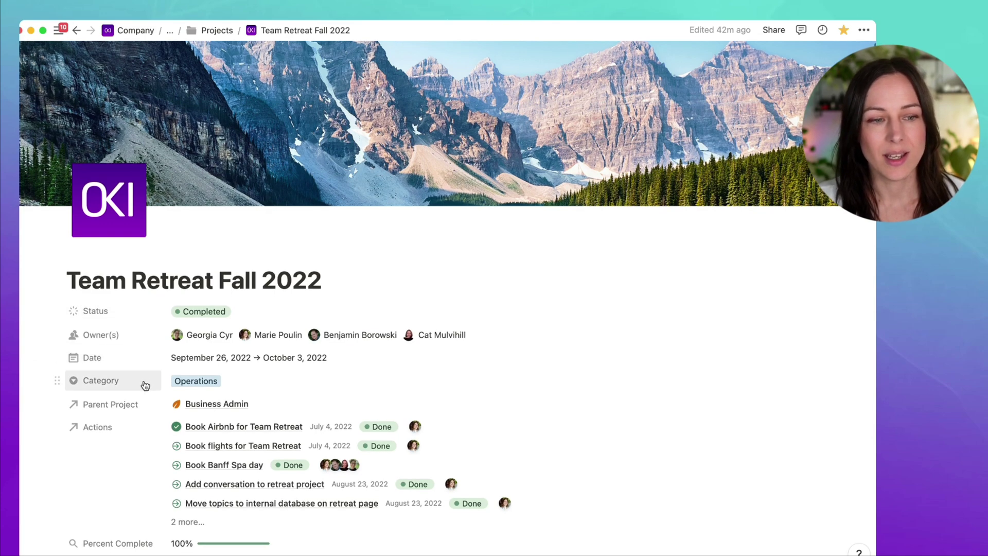
scroll(334, 397, "down", 4)
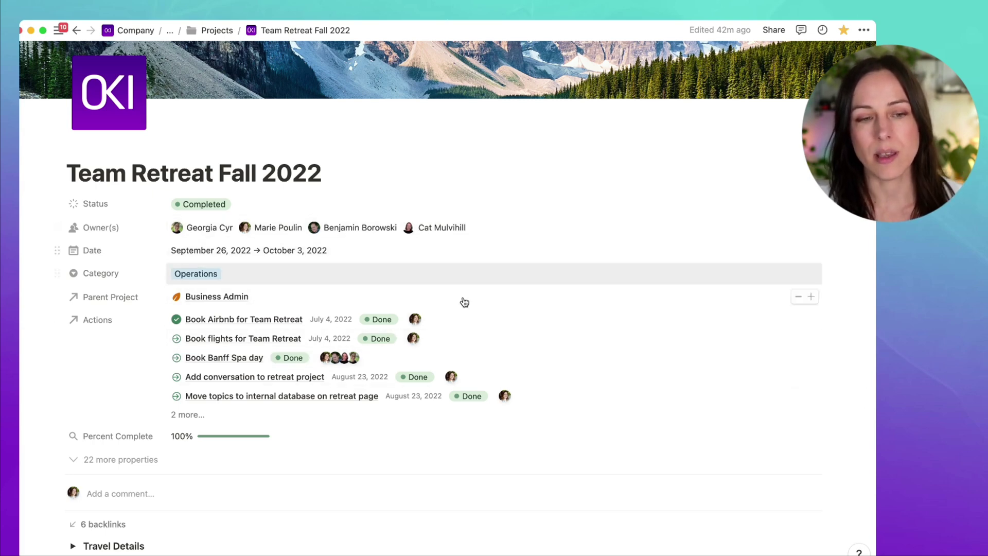
scroll(844, 362, "up", 2)
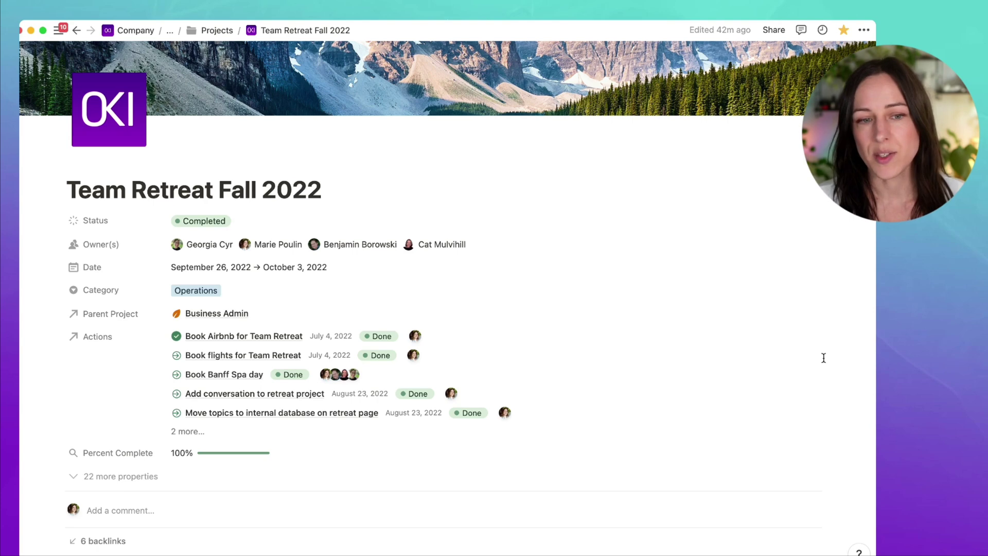
scroll(823, 357, "down", 2)
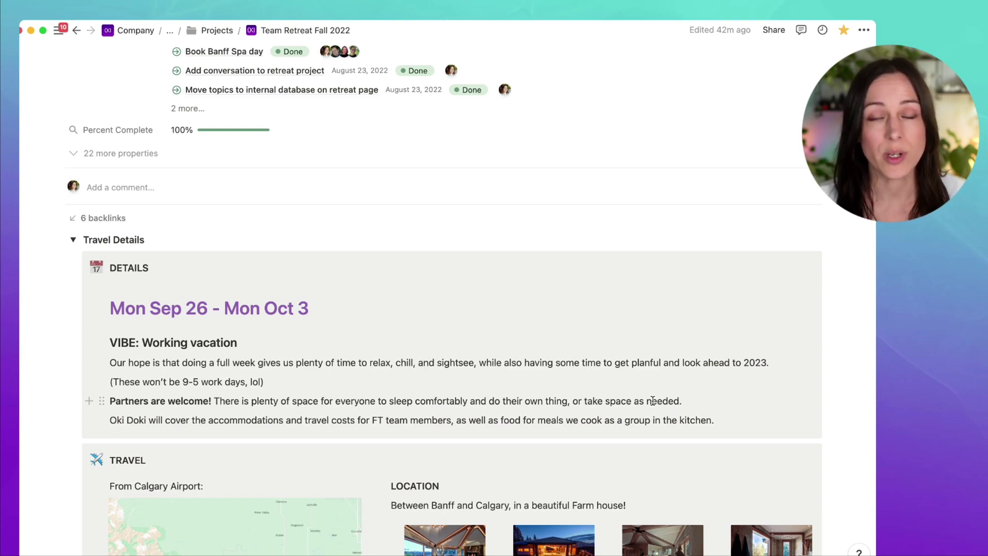
Step: Scroll through the Travel Details map, location photos and listing links
scroll(849, 272, "down", 3)
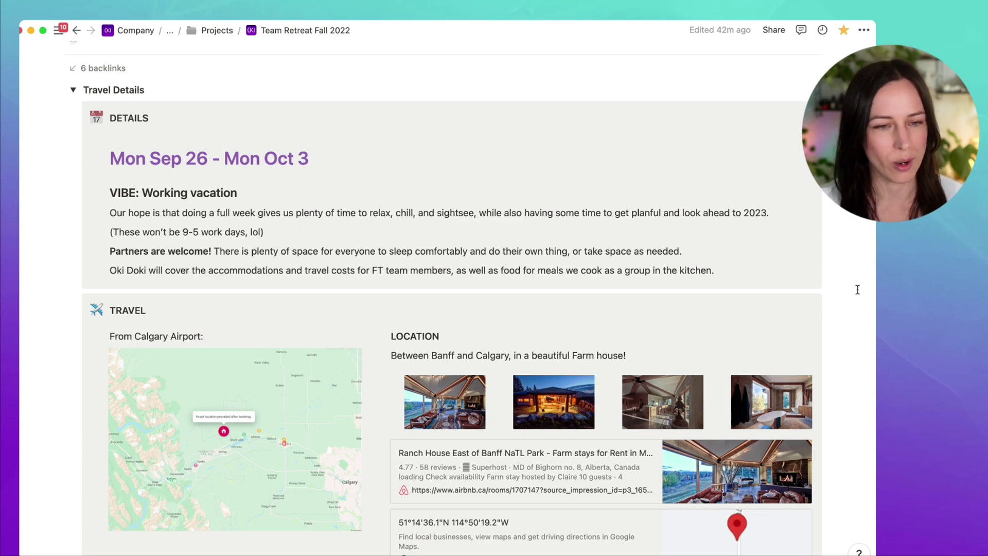
scroll(857, 289, "down", 2)
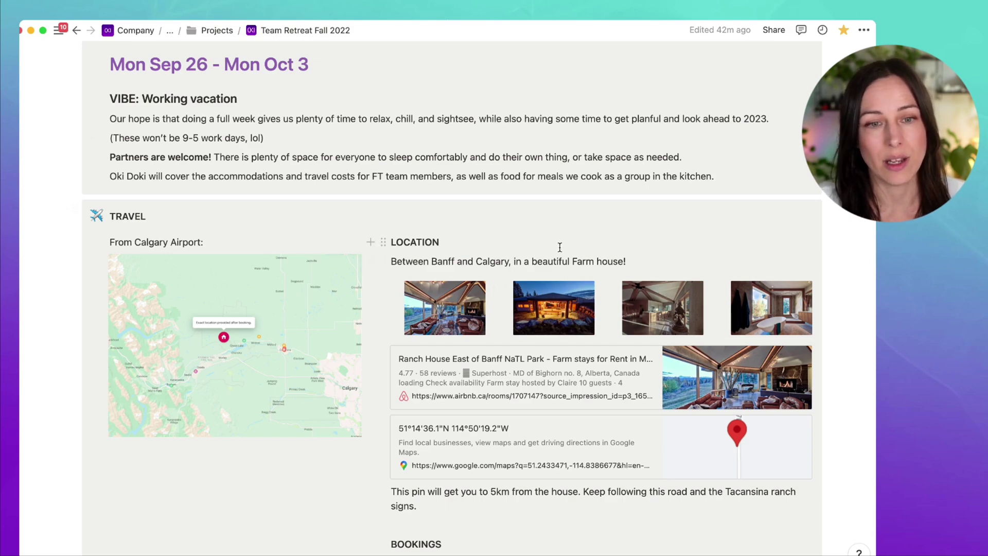
scroll(559, 246, "down", 2)
scroll(847, 330, "up", 3)
scroll(846, 330, "down", 2)
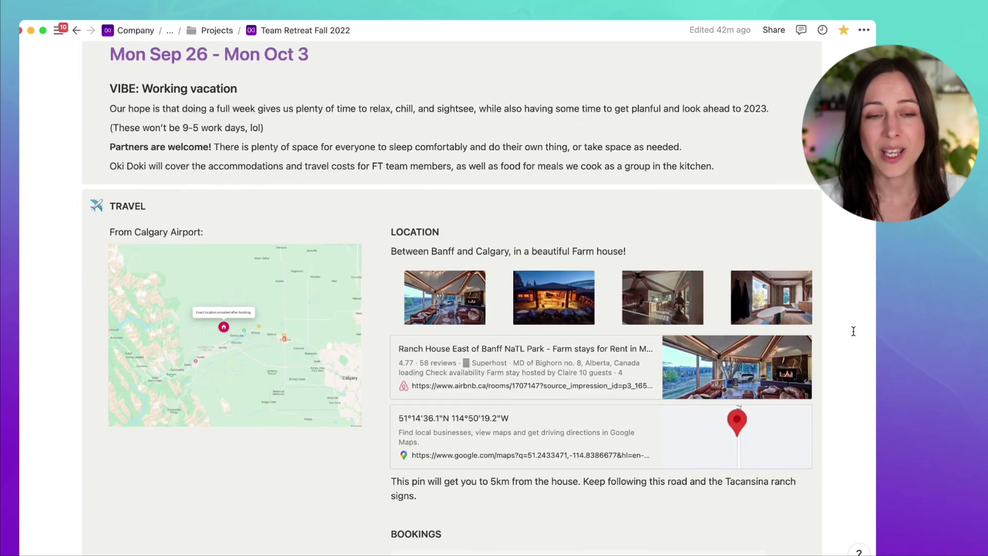
scroll(854, 331, "down", 5)
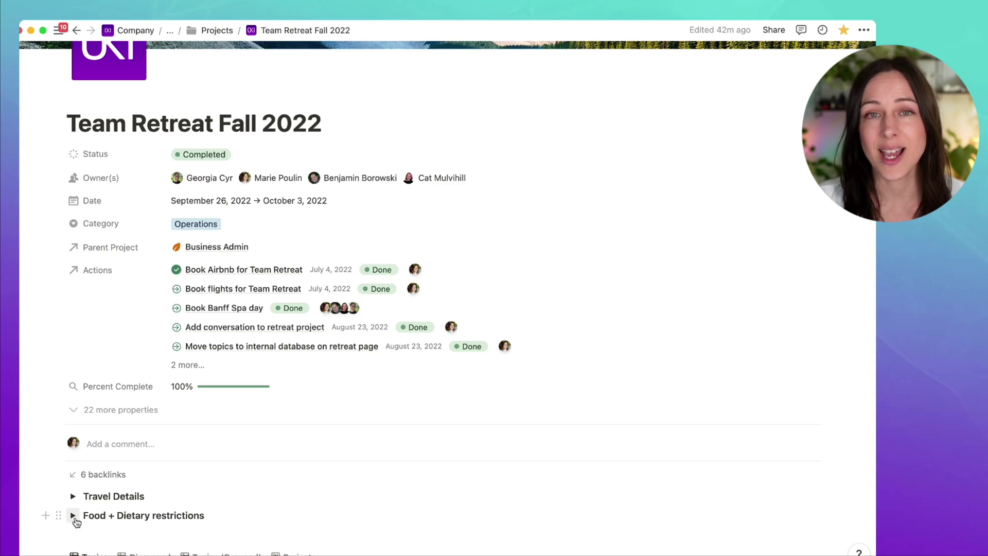
left_click(73, 515)
scroll(355, 512, "down", 3)
scroll(355, 508, "down", 4)
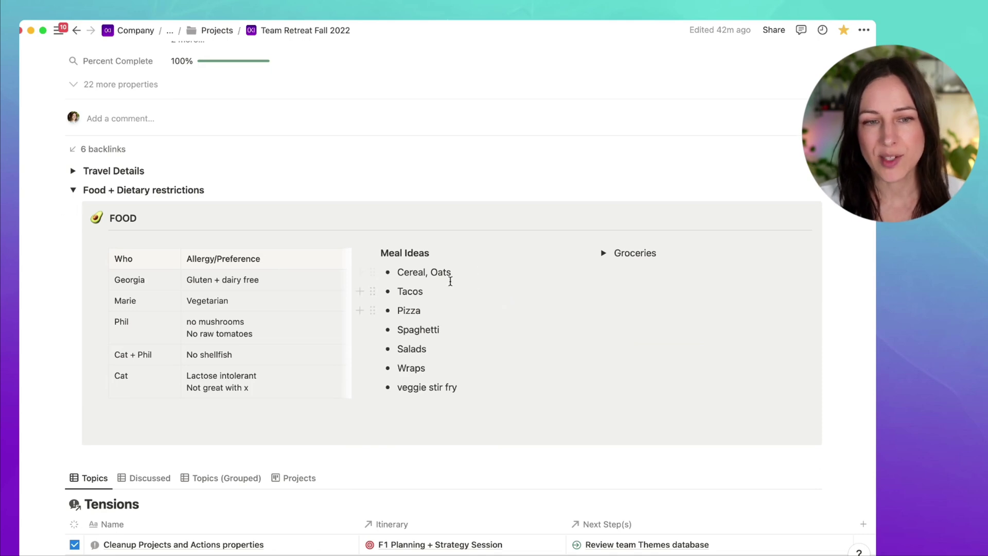
left_click(603, 253)
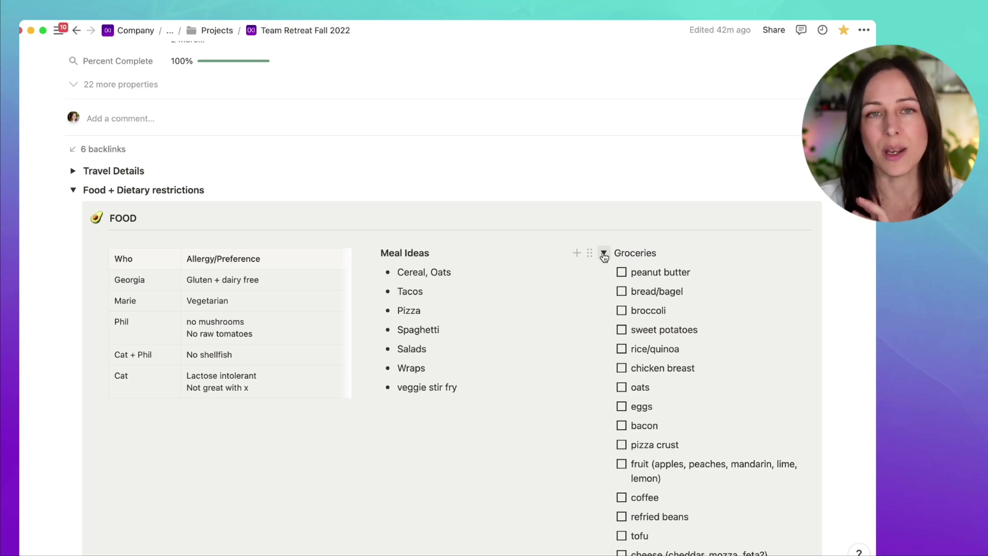
left_click(604, 254)
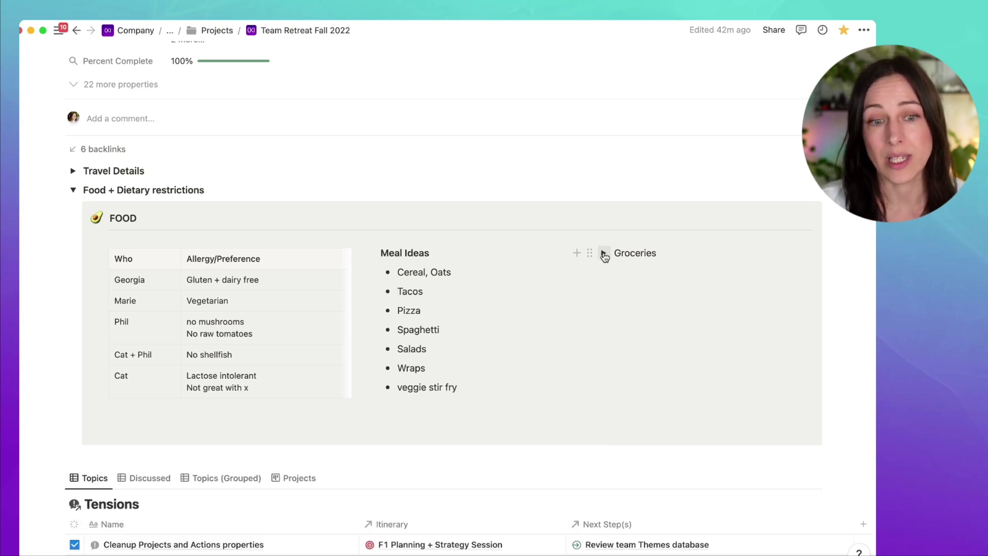
key("super+alt+t")
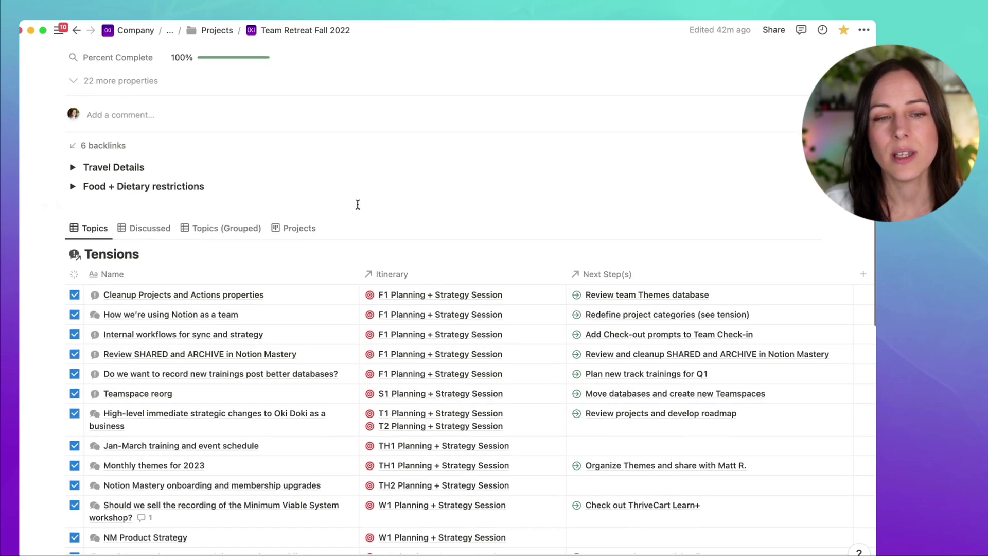
scroll(371, 204, "down", 1)
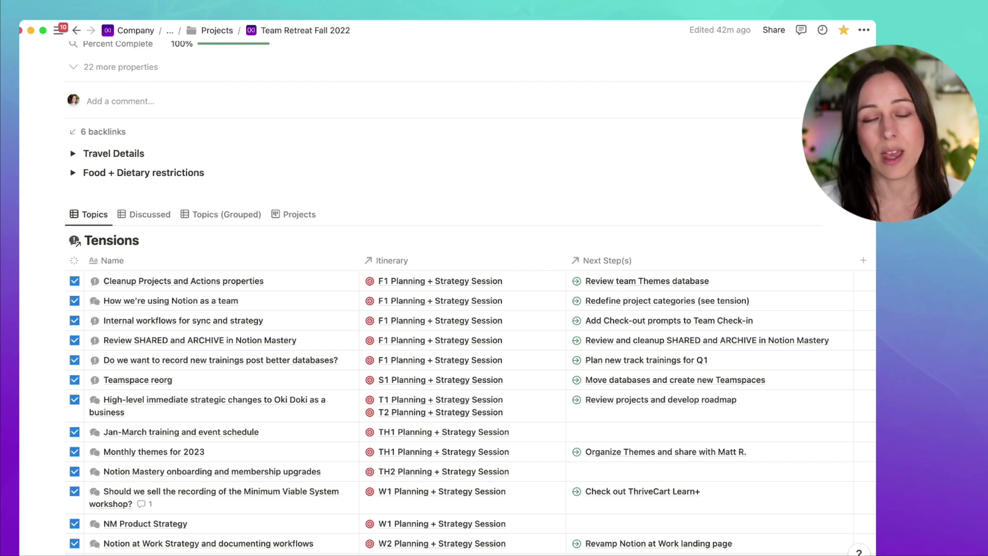
scroll(323, 280, "down", 1)
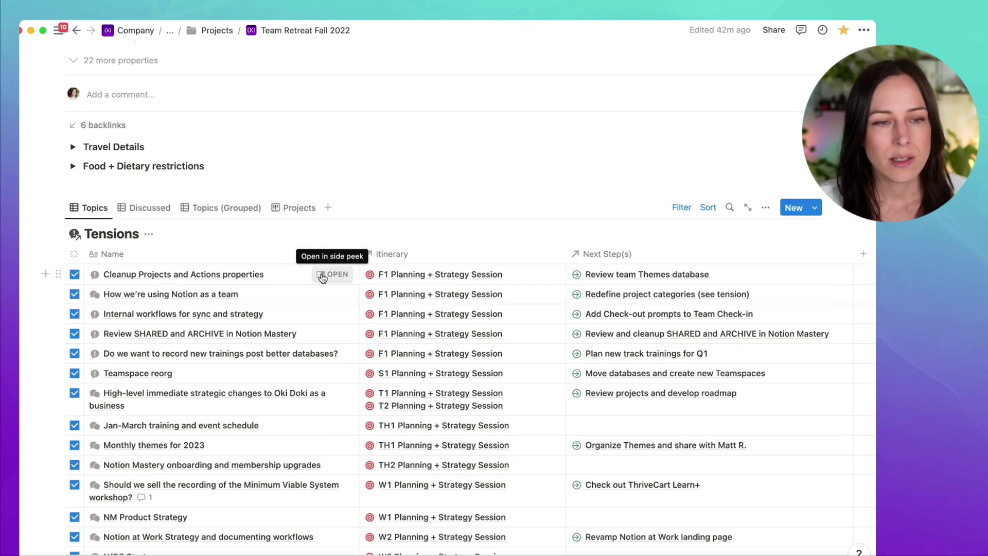
left_click(322, 275)
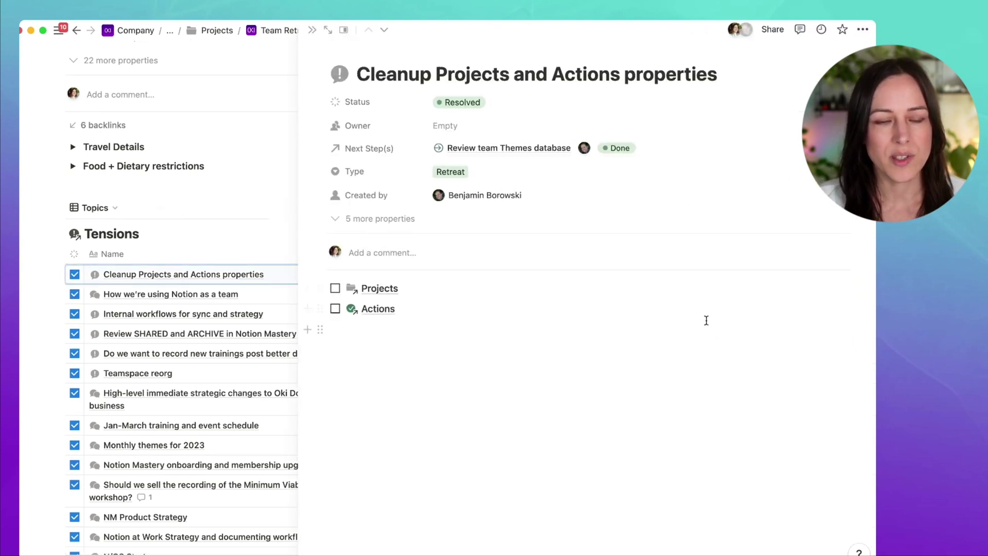
scroll(487, 171, "down", 2)
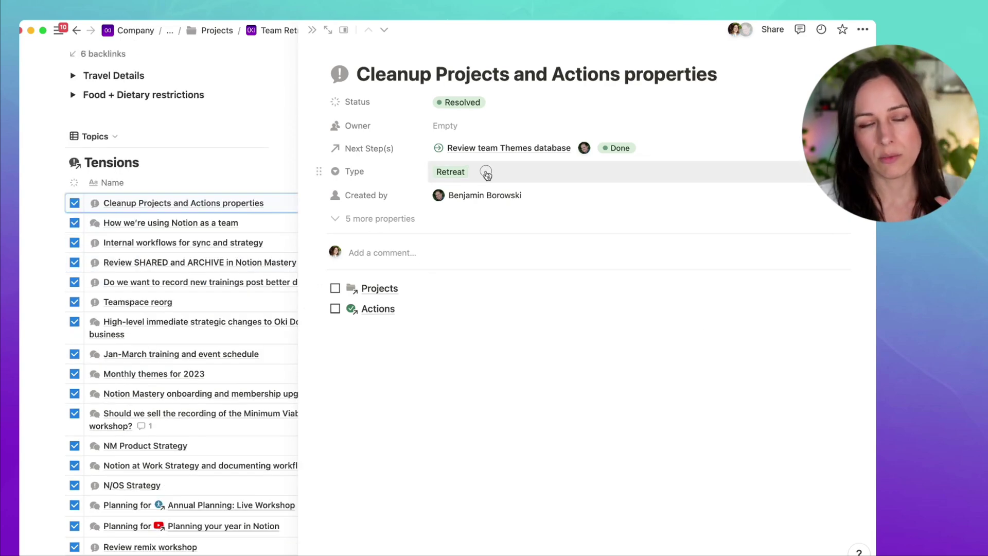
left_click(487, 175)
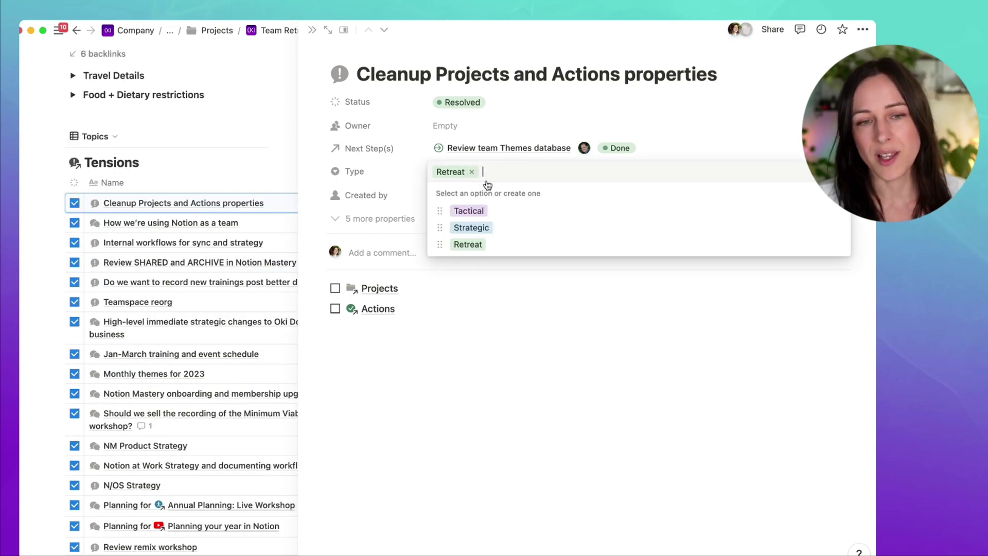
left_click(468, 244)
left_click(312, 30)
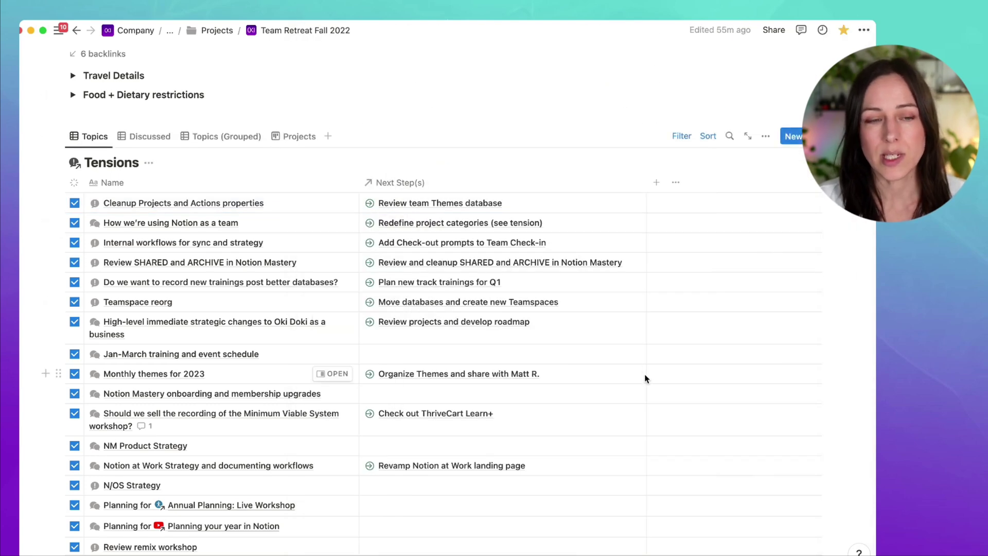
key("Return")
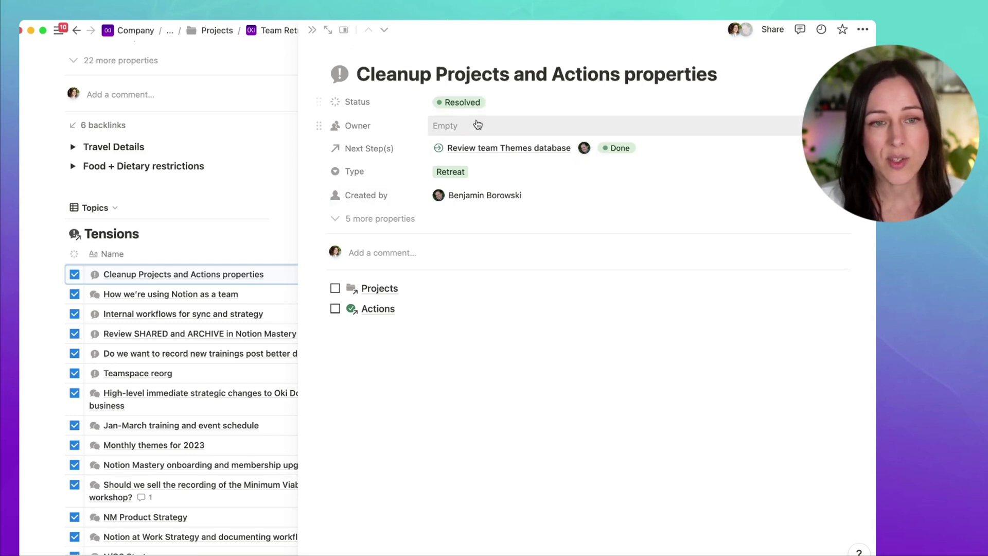
left_click(488, 105)
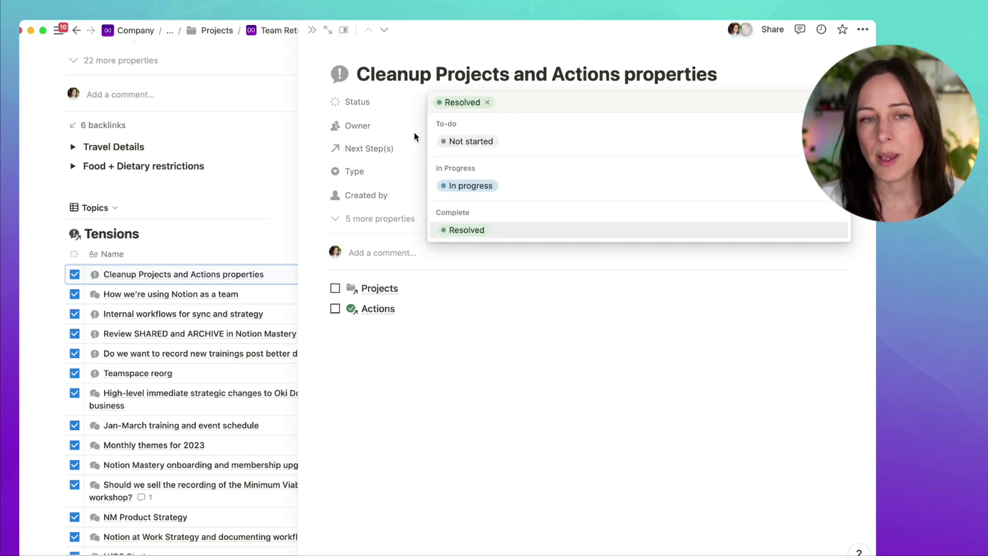
left_click(314, 63)
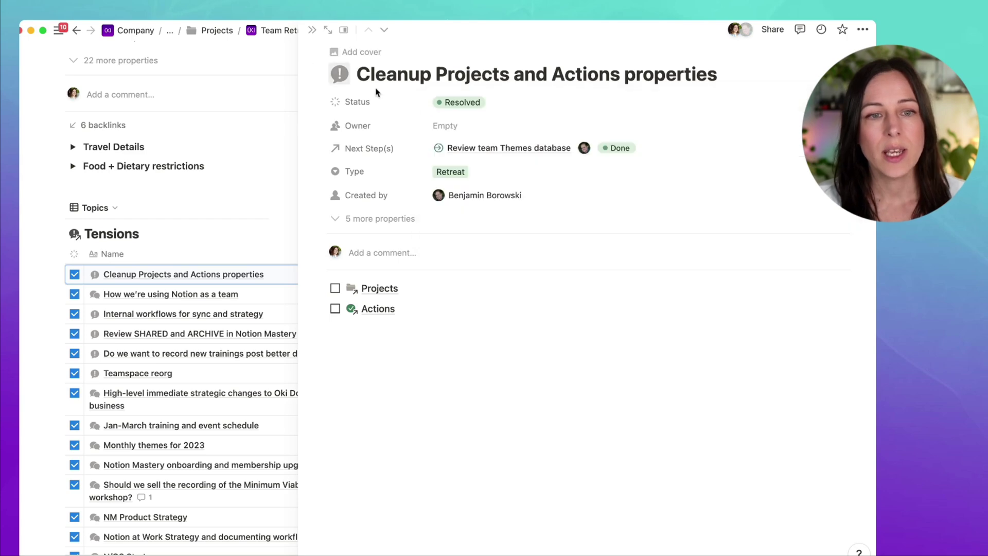
left_click(503, 111)
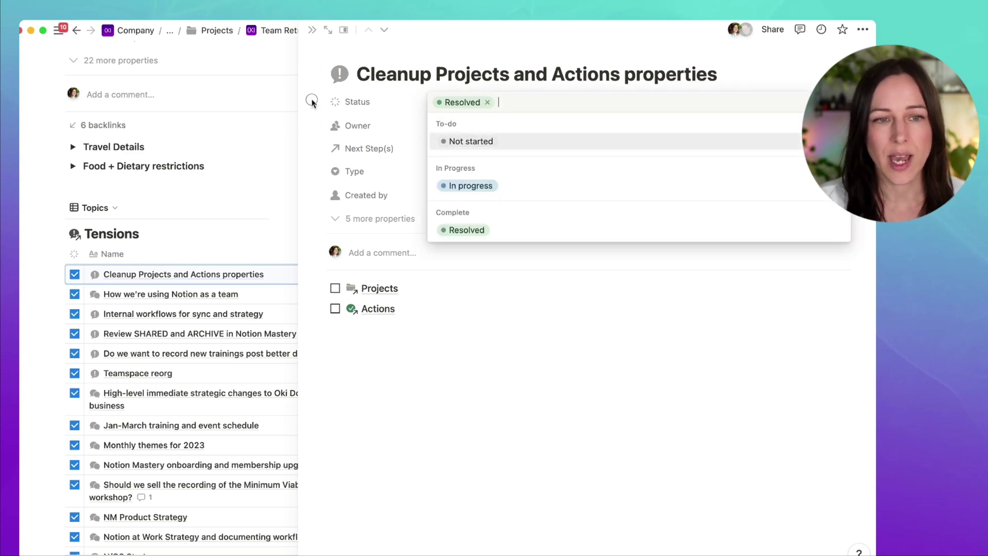
left_click(314, 105)
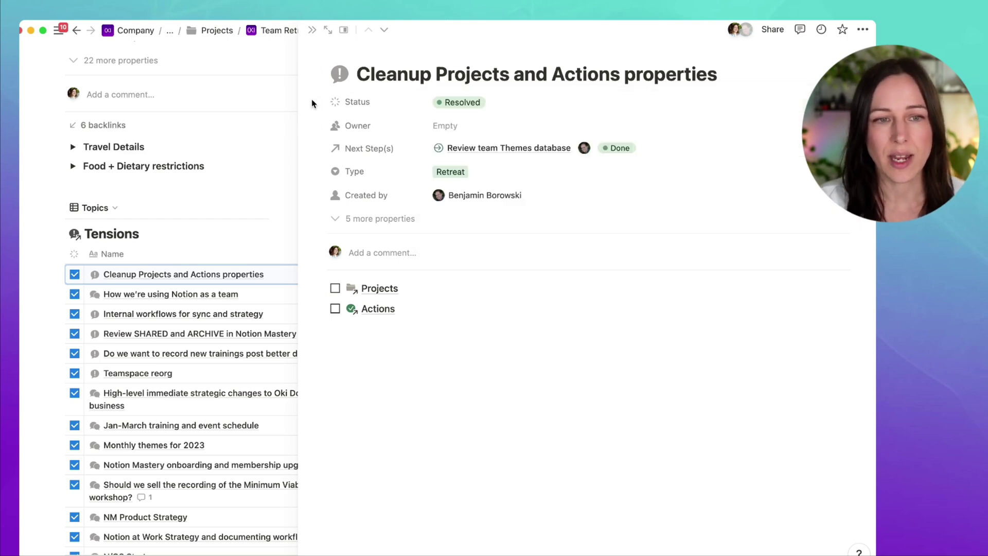
left_click(312, 30)
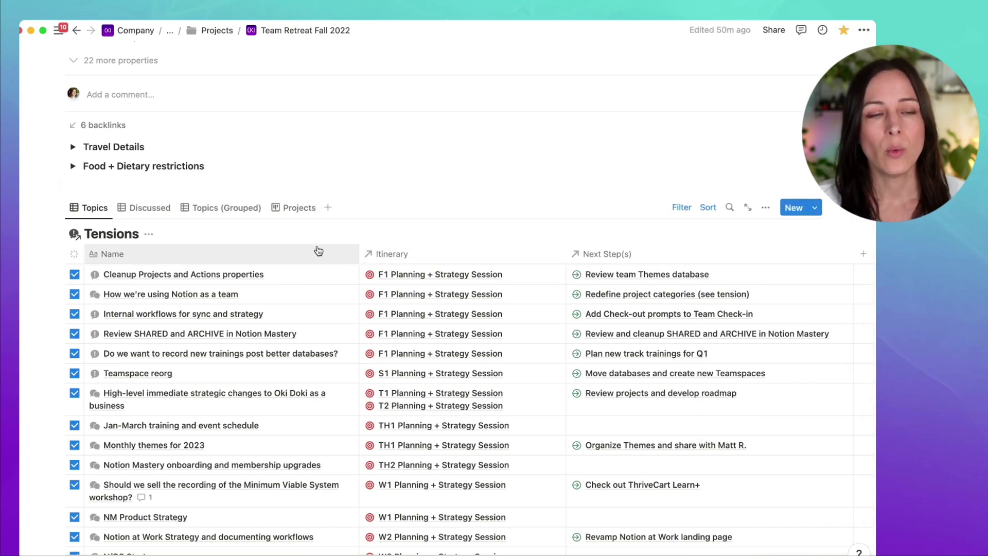
scroll(315, 251, "down", 1)
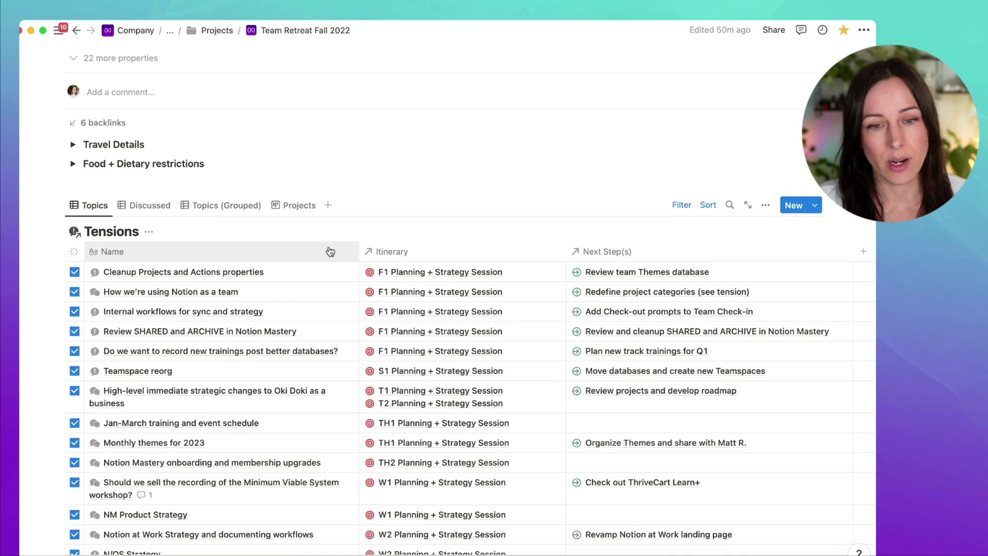
scroll(327, 247, "down", 7)
scroll(326, 246, "down", 3)
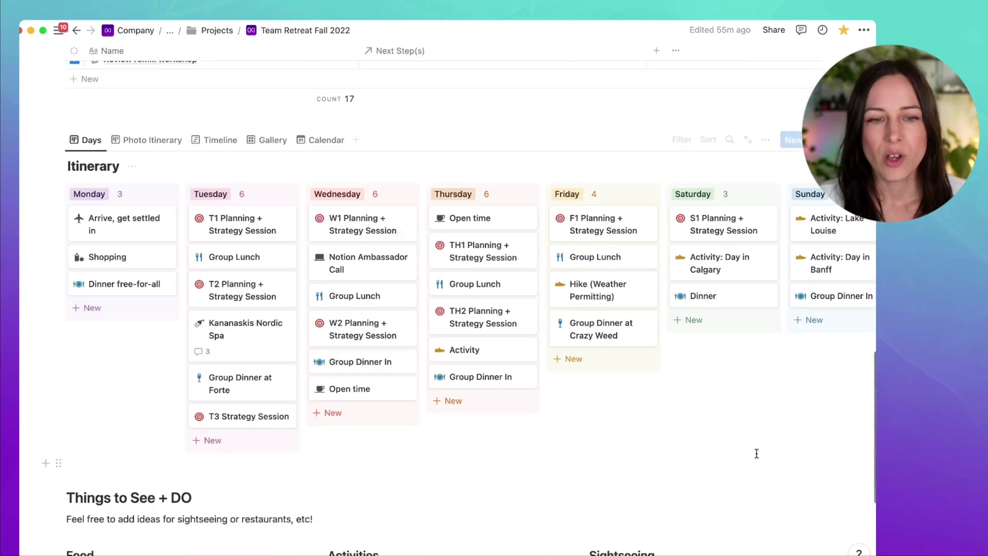
scroll(727, 415, "down", 1)
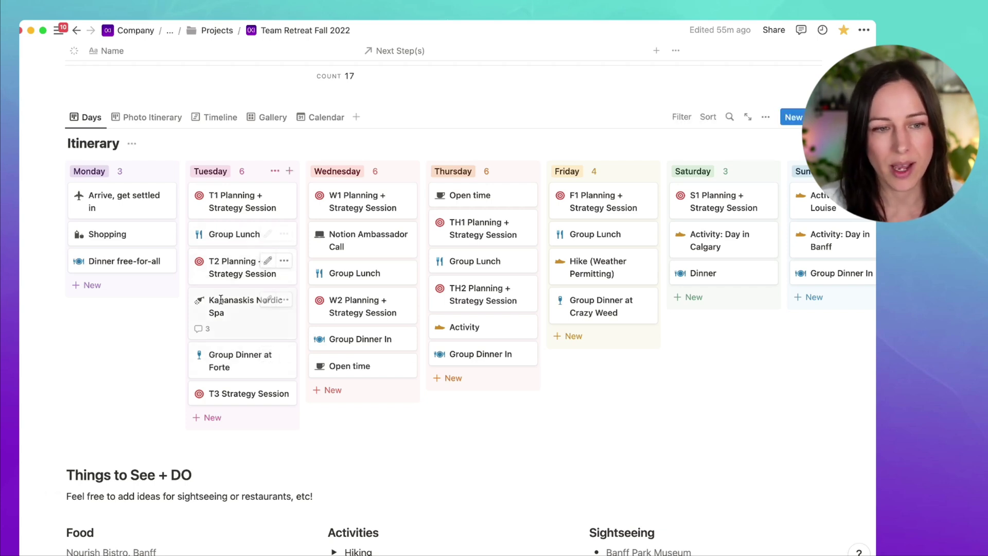
left_click_drag(249, 324, 266, 286)
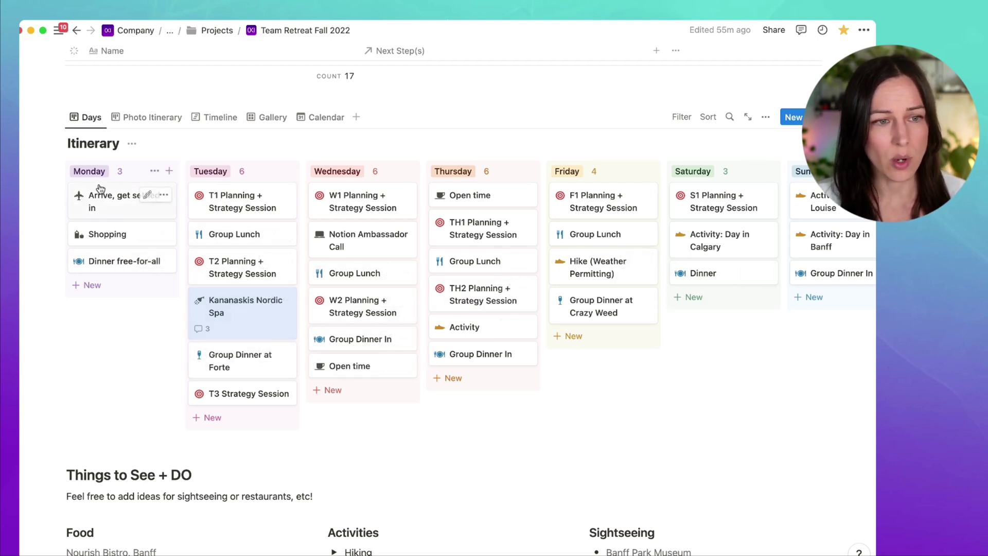
left_click_drag(754, 404, 789, 449)
left_click(789, 449)
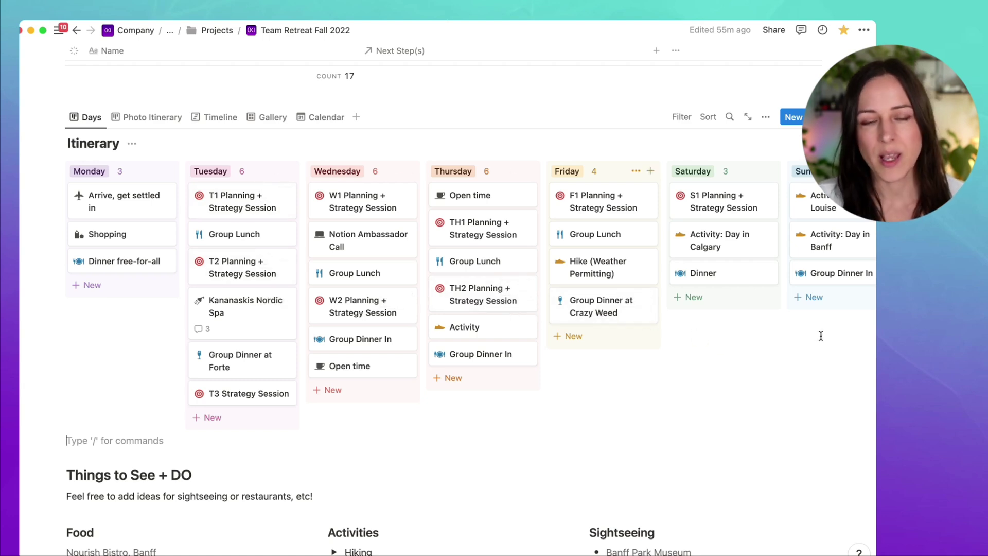
scroll(654, 330, "up", 1)
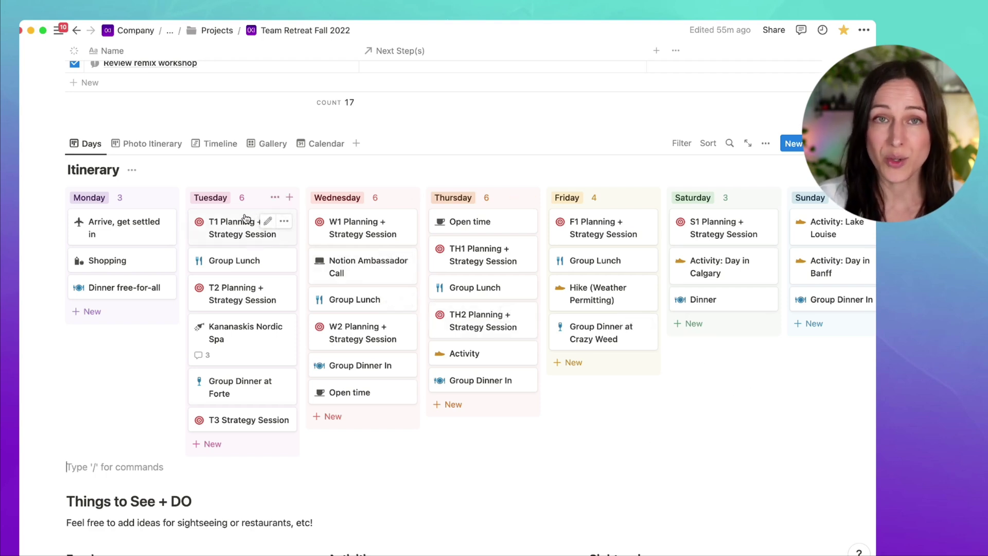
Step: Turn on the Topic(s) property so it shows on every Itinerary board card
left_click(767, 149)
left_click(763, 239)
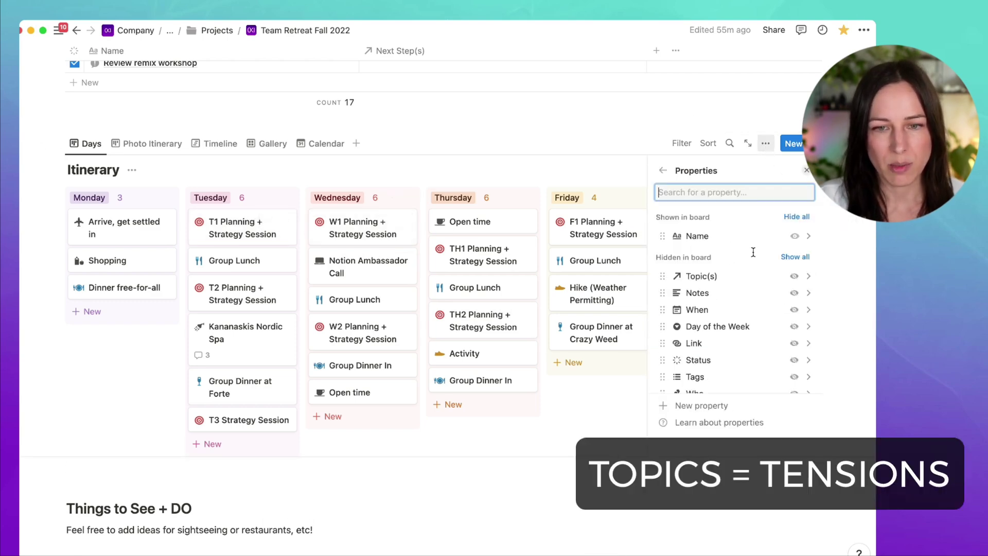
left_click(793, 274)
left_click(143, 414)
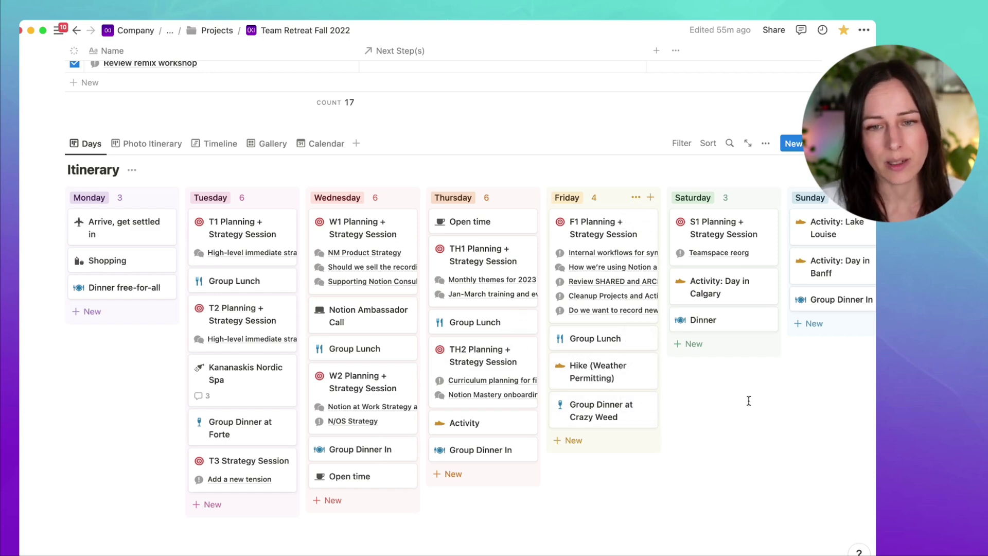
scroll(770, 485, "down", 1)
scroll(771, 486, "down", 3)
scroll(767, 472, "down", 2)
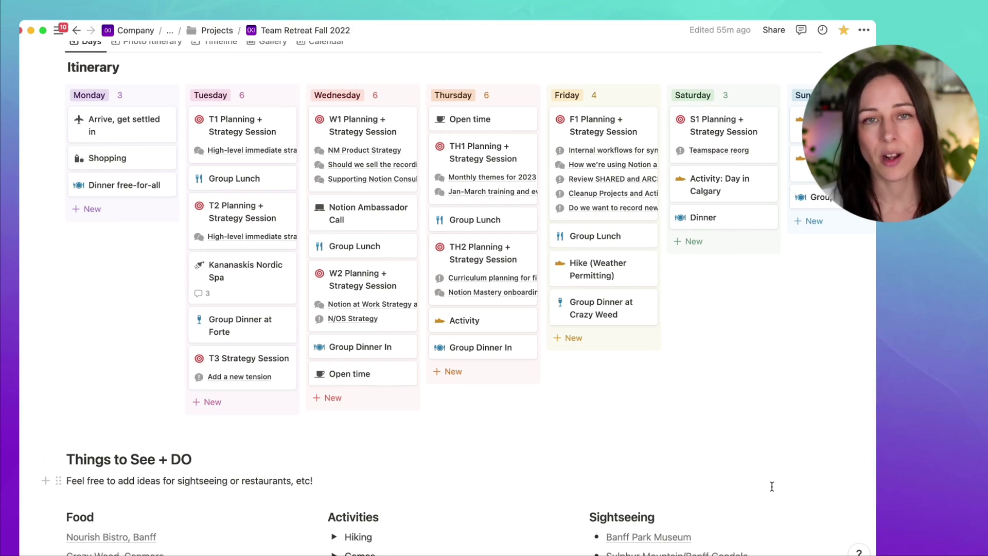
scroll(757, 485, "down", 1)
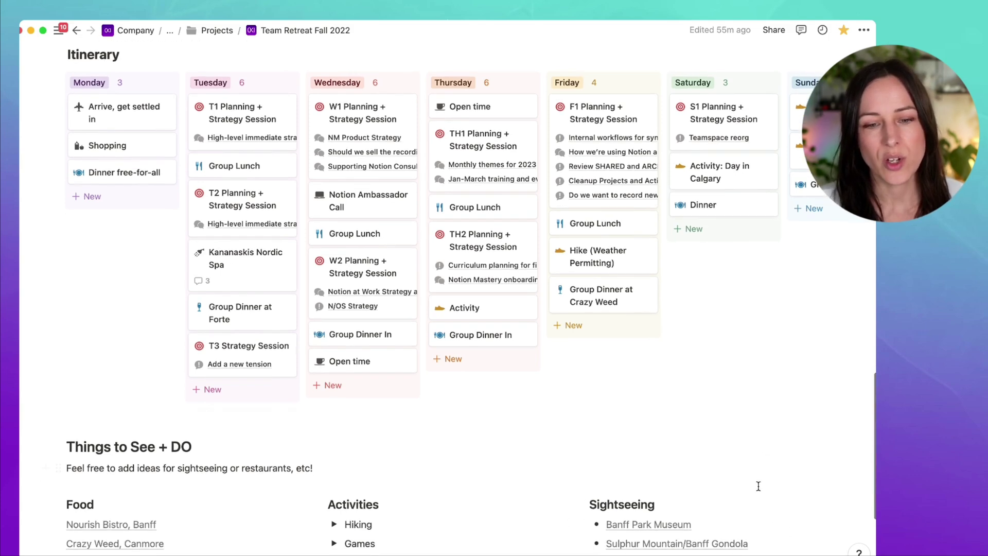
left_click(334, 524)
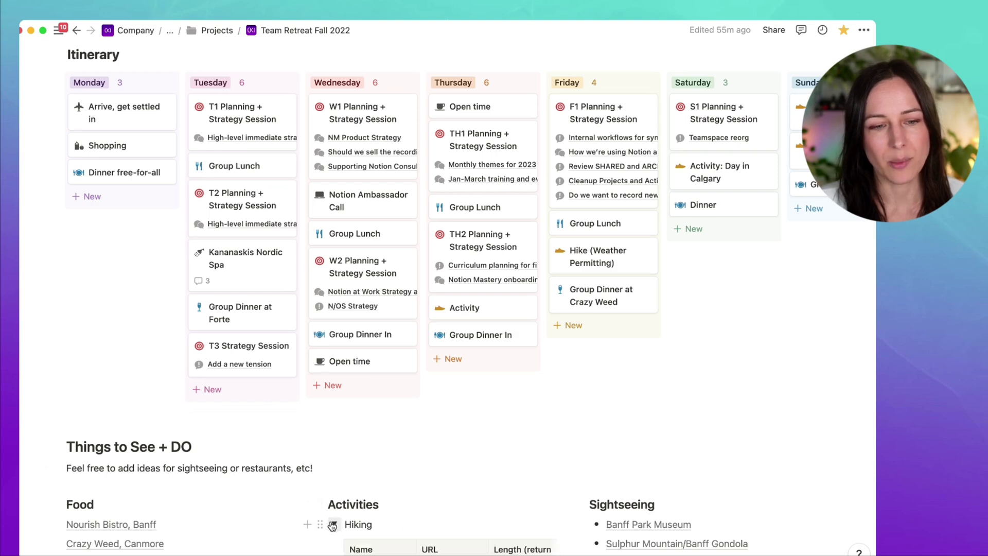
scroll(354, 489, "down", 5)
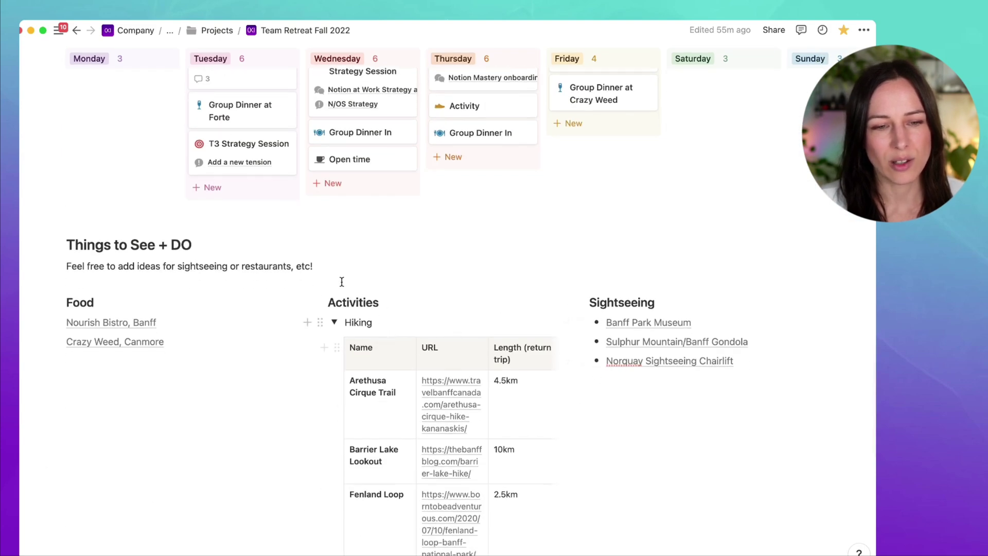
left_click(333, 322)
scroll(550, 268, "up", 3)
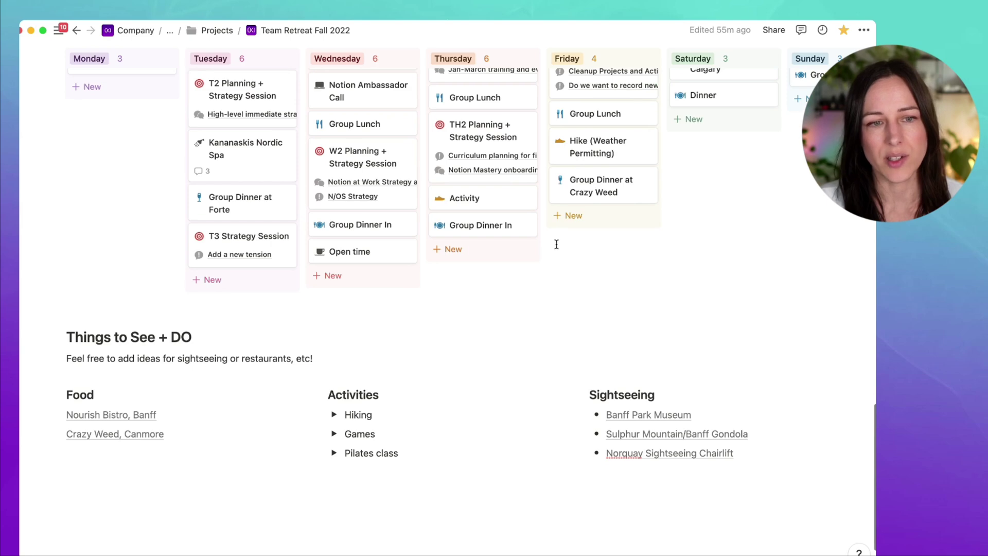
scroll(624, 150, "up", 2)
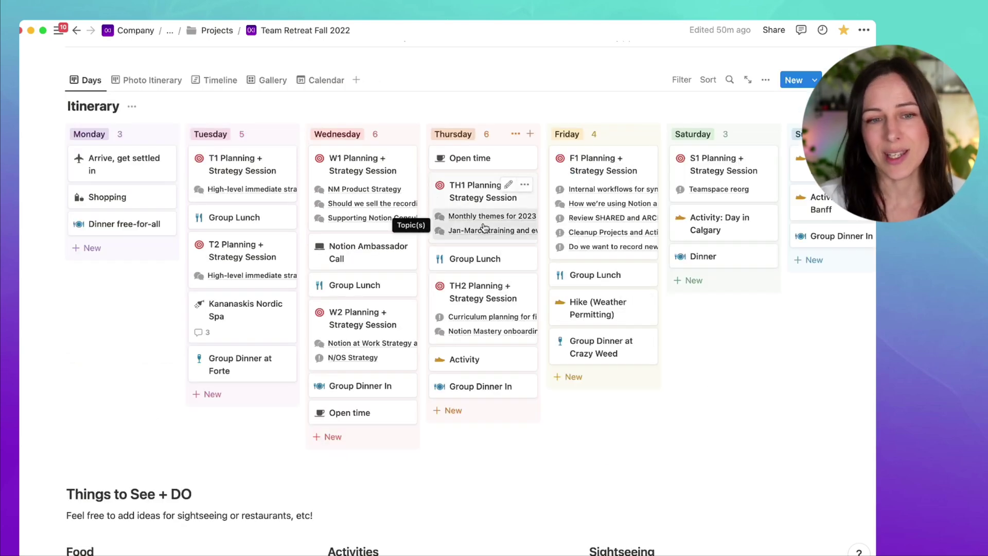
Step: Add a new Tuesday card named 'T3 Strategy Session'
left_click(236, 395)
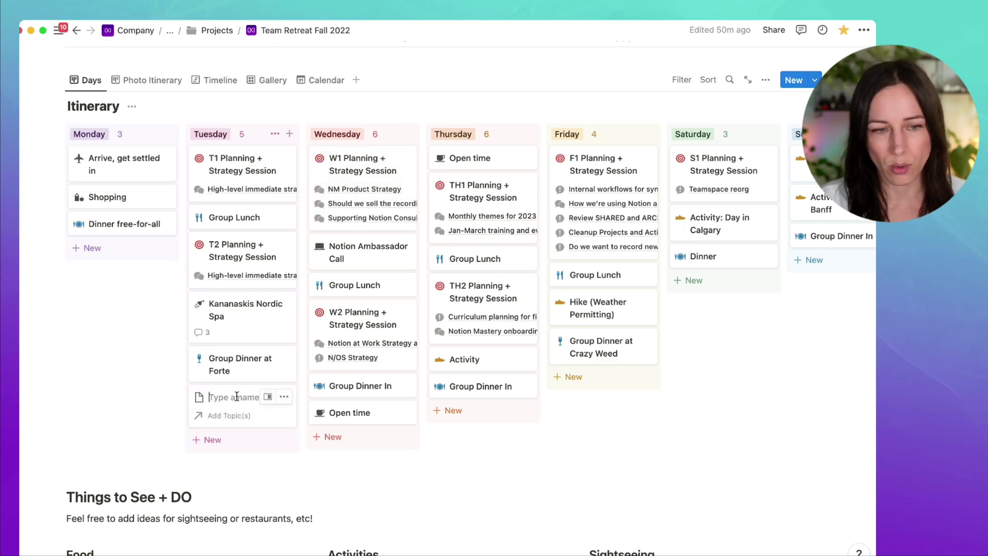
type("Strategy Session")
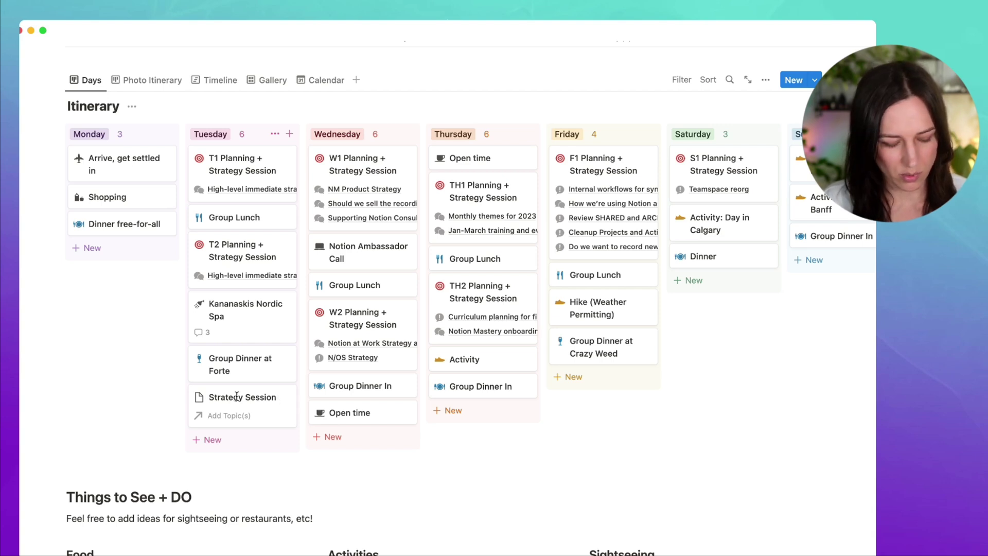
type("T3")
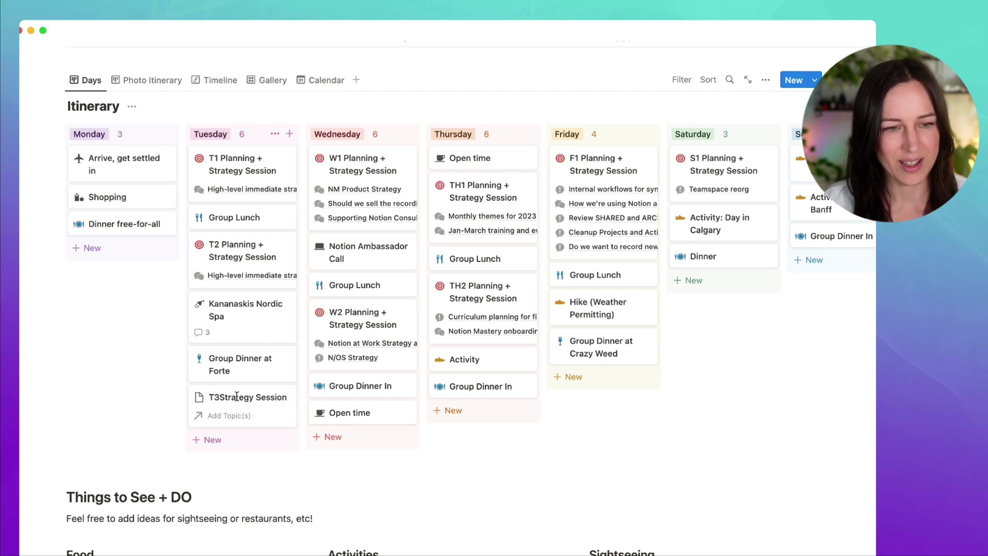
key("Escape")
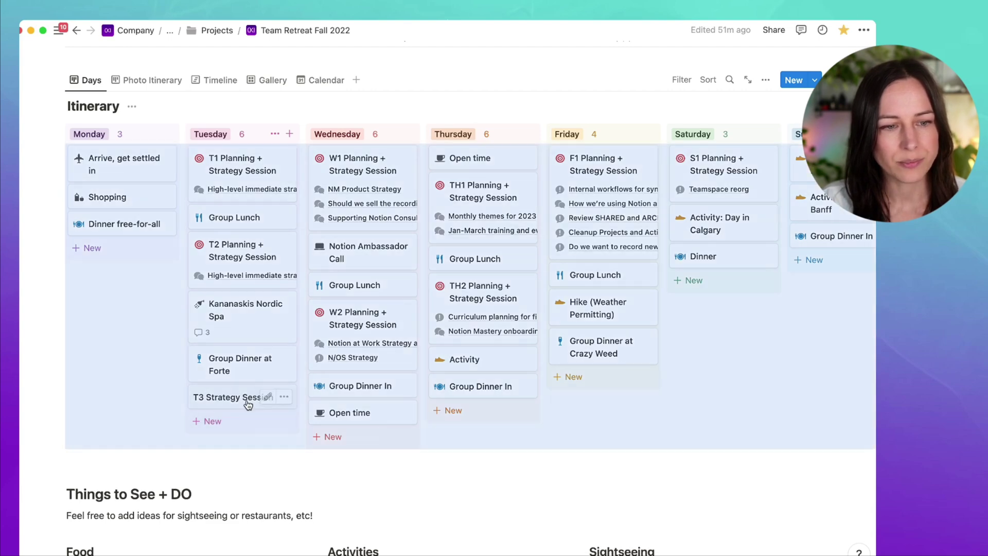
Step: Apply the Strategy template to the card and set When to September 27, 2022
left_click(248, 405)
left_click(364, 342)
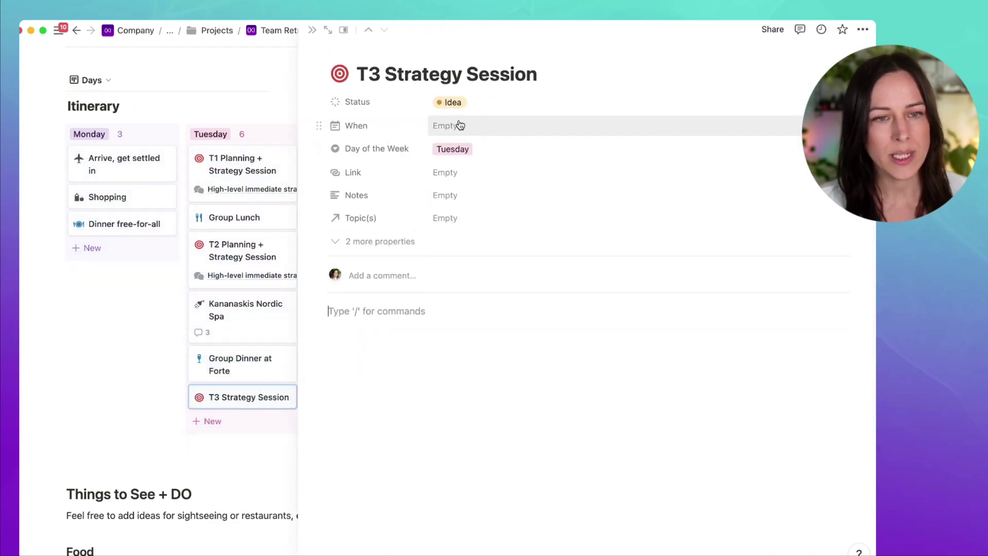
left_click(465, 104)
left_click(396, 105)
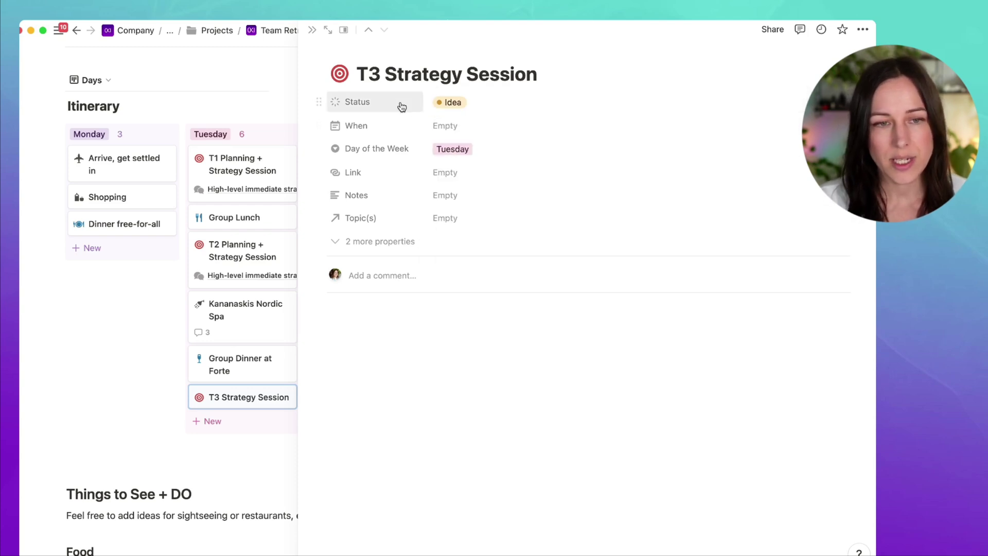
left_click(449, 127)
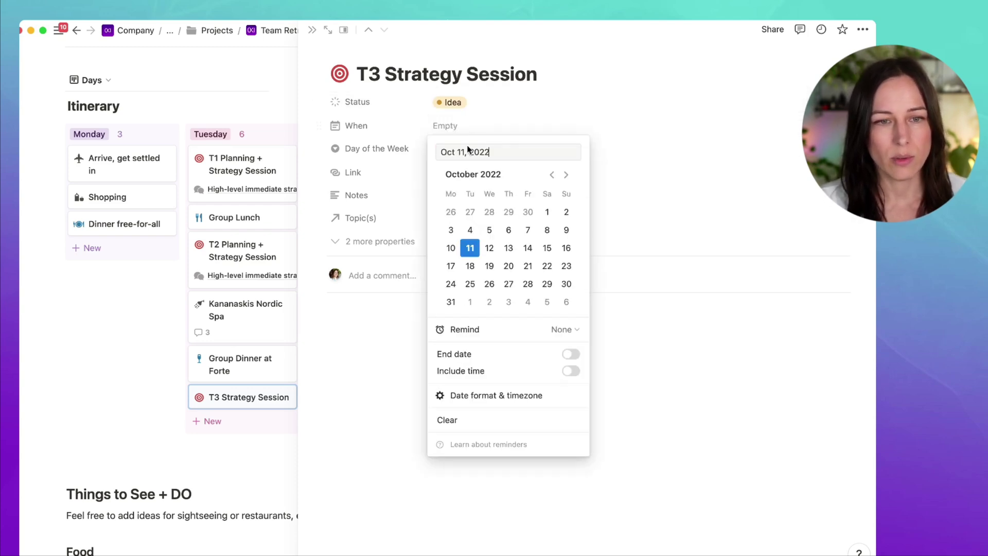
left_click(469, 219)
left_click(398, 153)
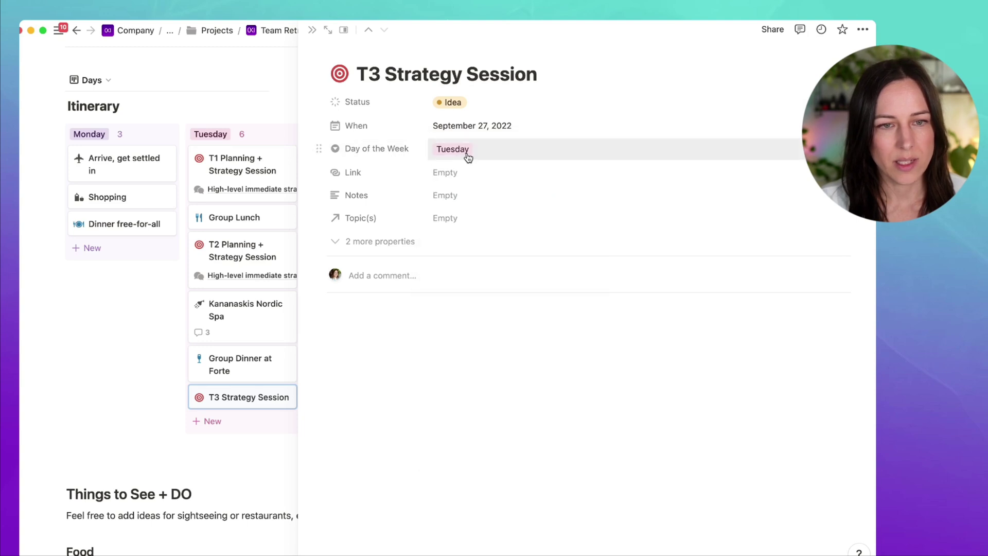
Step: Create and link a new tension 'Add a new tension' in the card's Topic(s)
left_click(458, 225)
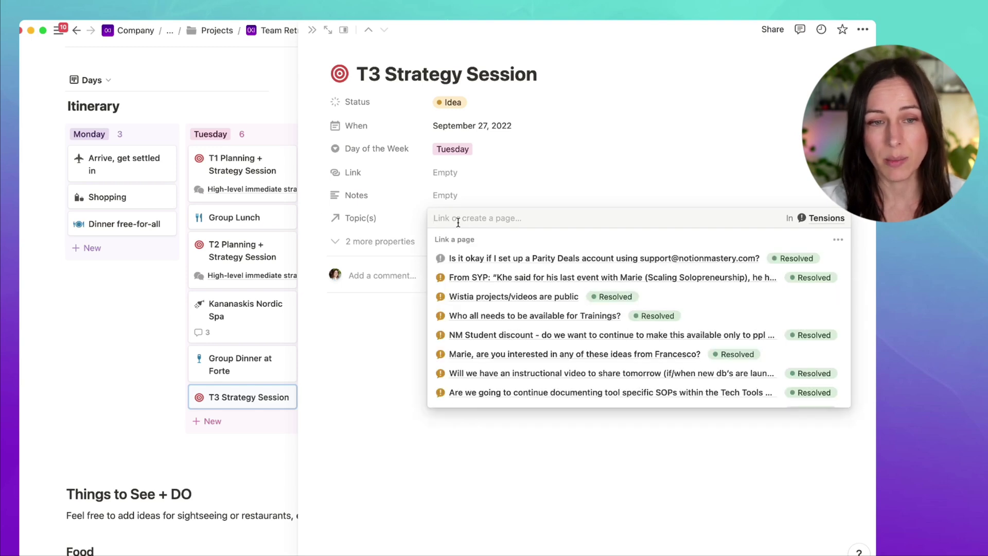
type("Add a new ")
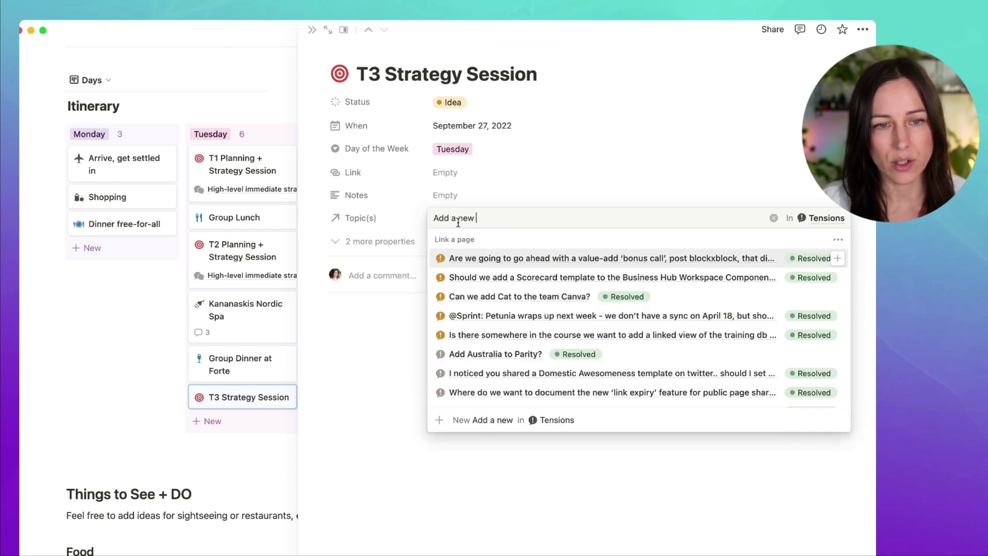
type("tension")
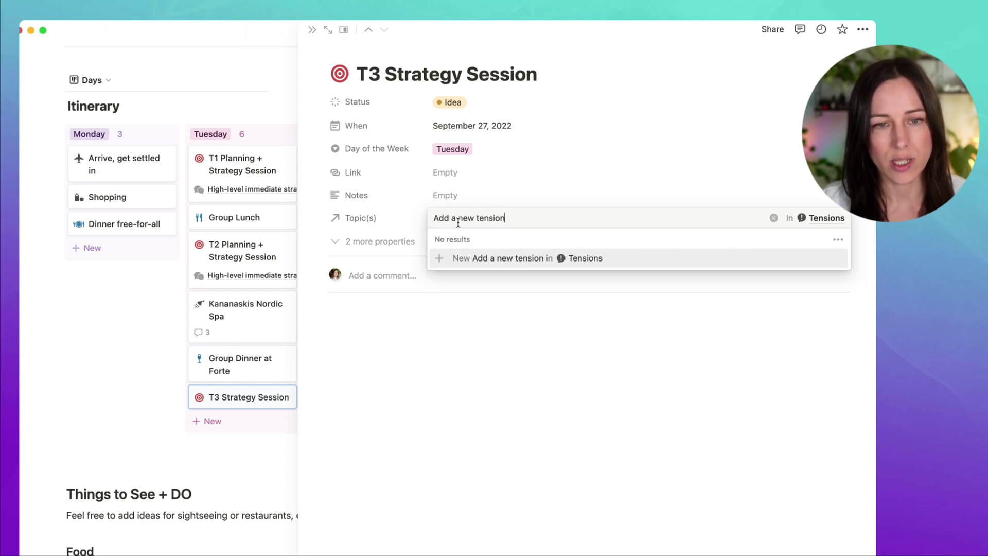
left_click(507, 258)
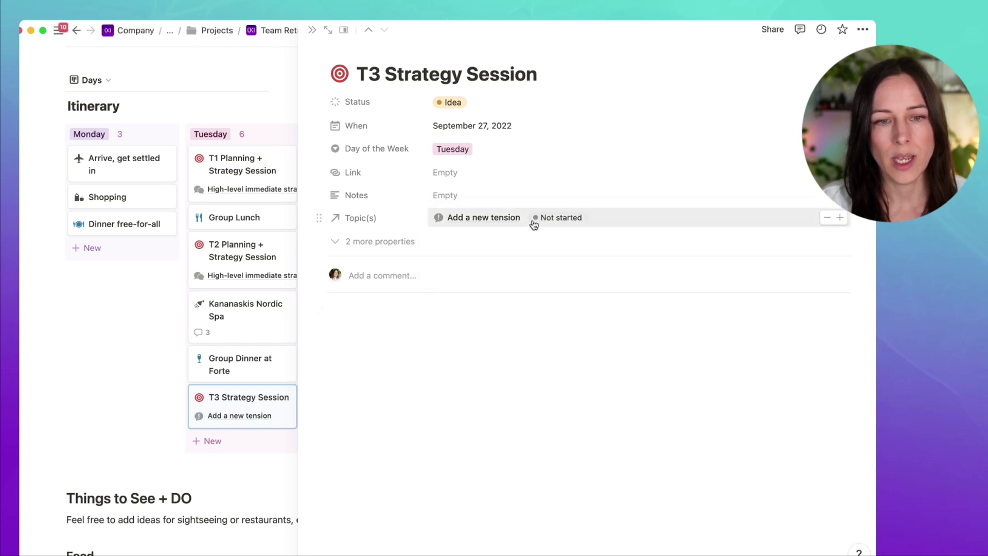
left_click(161, 418)
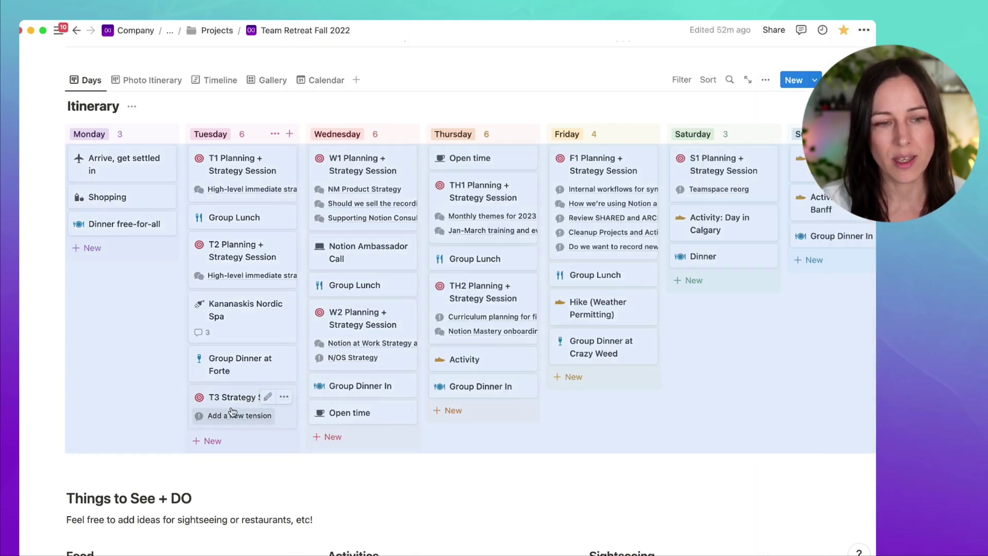
left_click(211, 468)
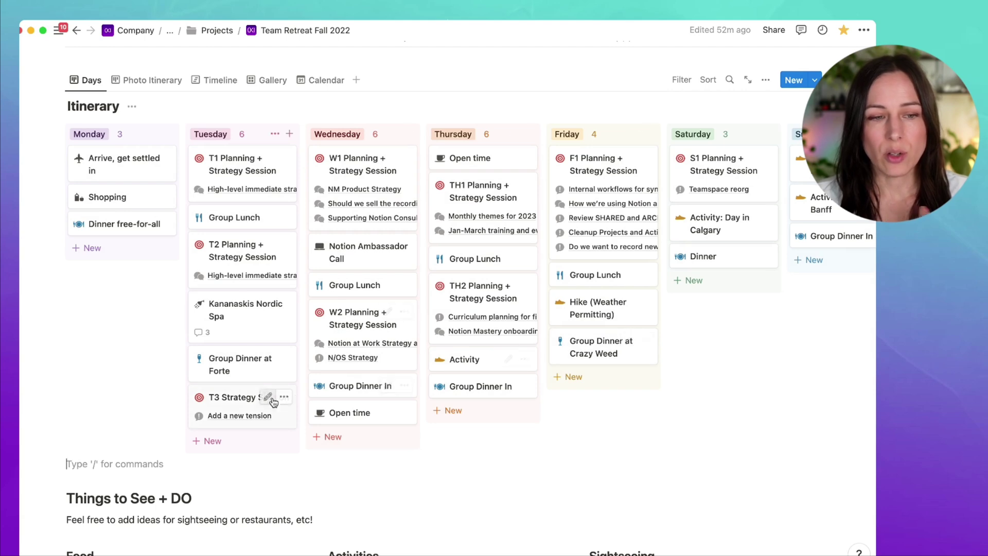
left_click(596, 304)
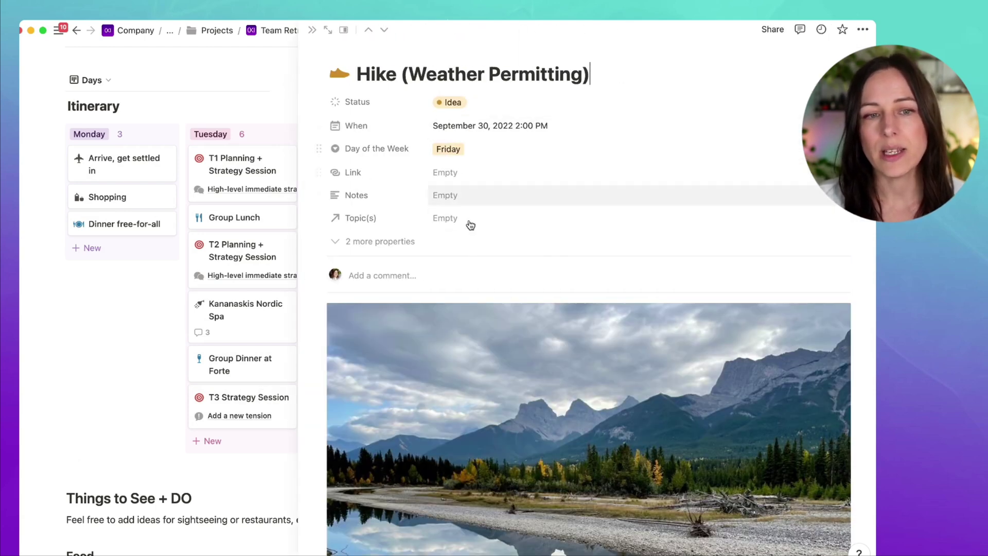
left_click(311, 29)
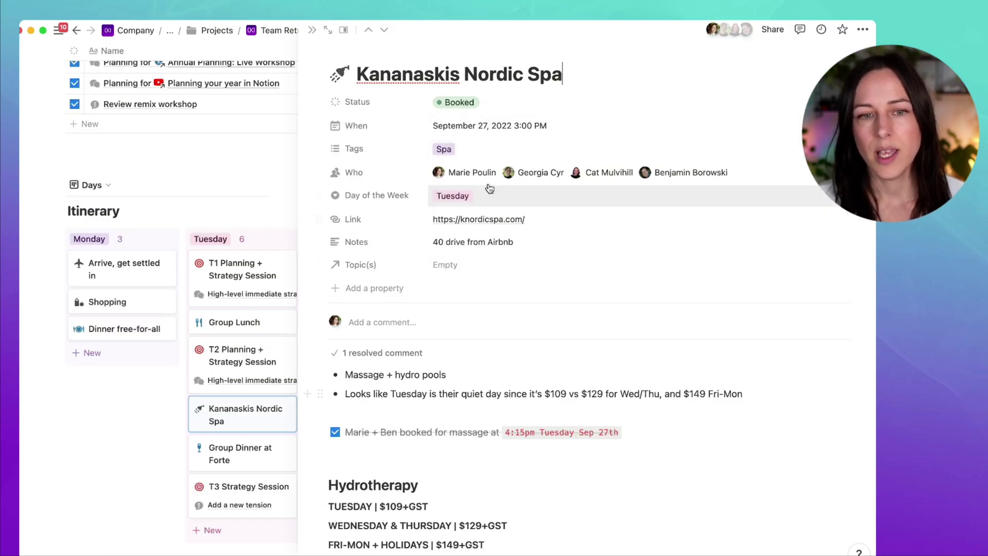
left_click(310, 30)
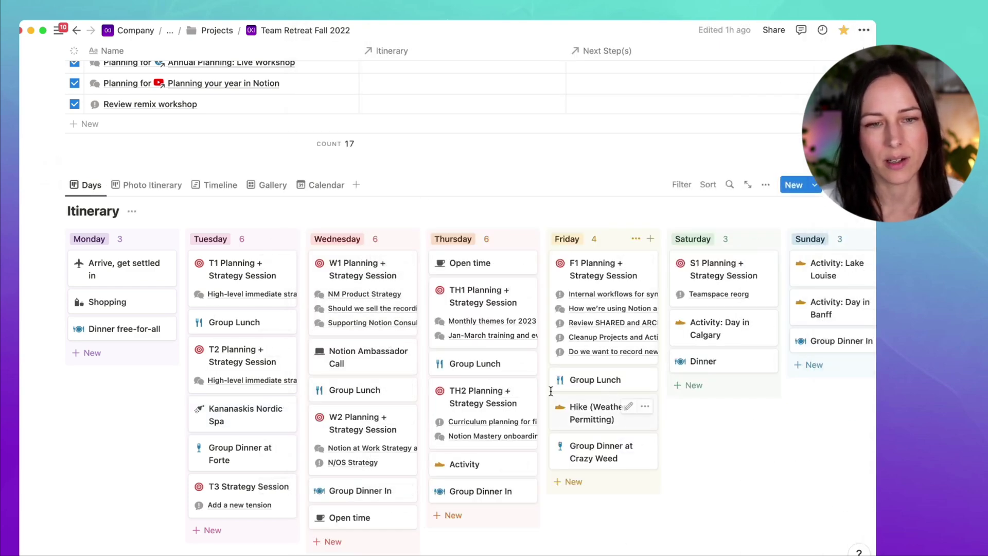
left_click(200, 278)
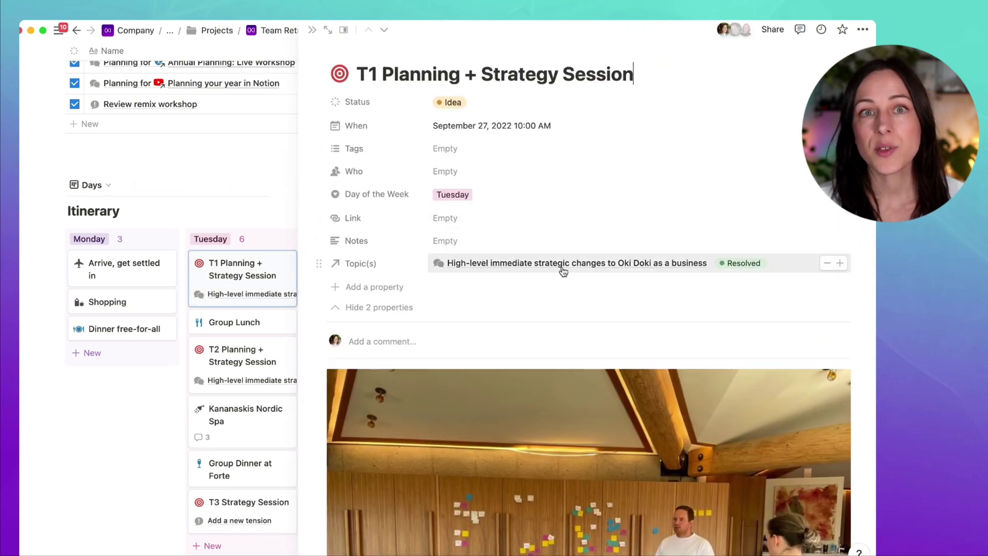
left_click(563, 270)
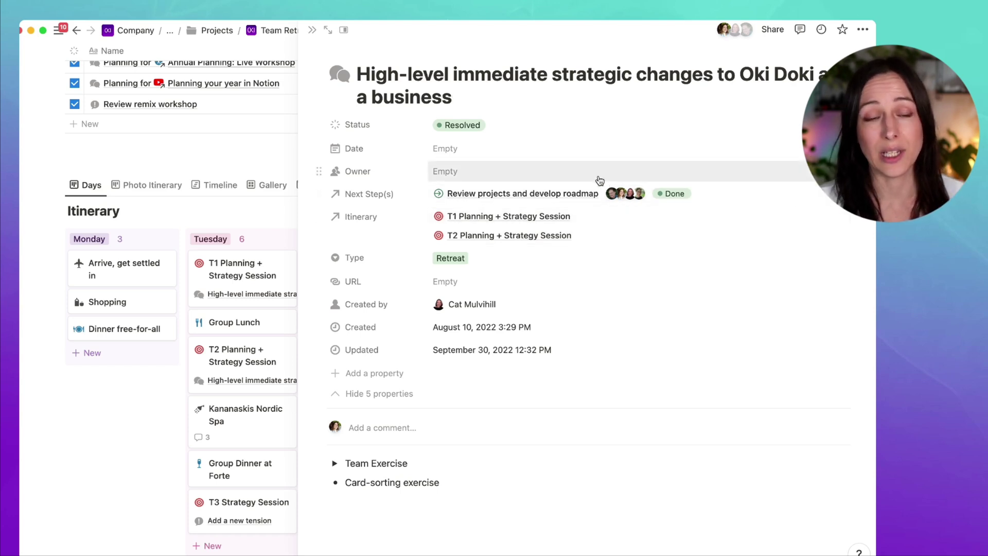
left_click(509, 235)
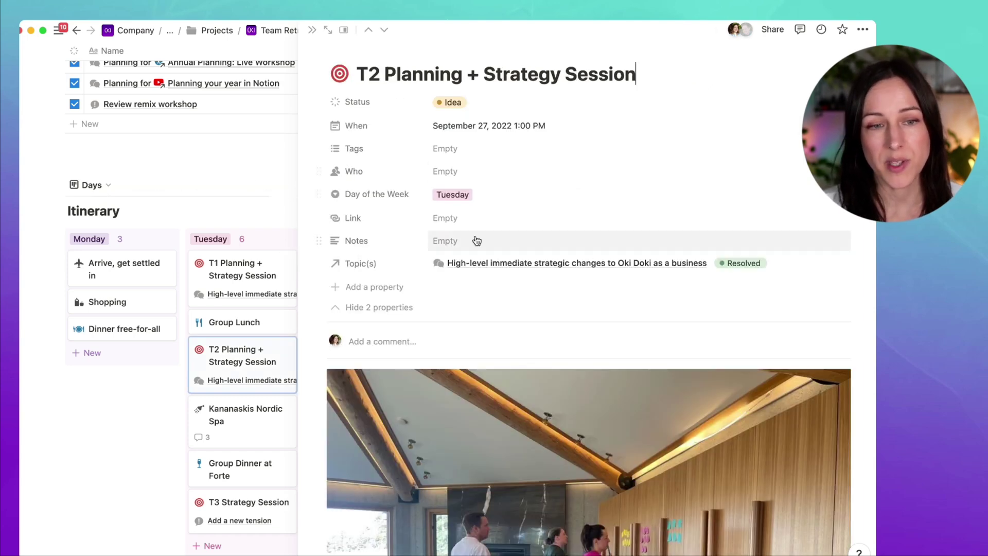
left_click(481, 263)
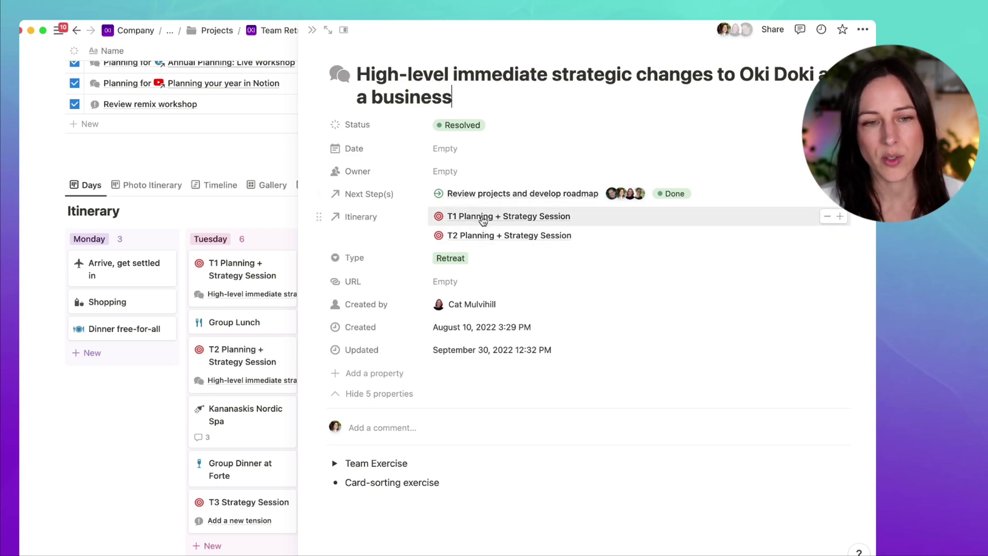
left_click(311, 29)
scroll(779, 106, "up", 8)
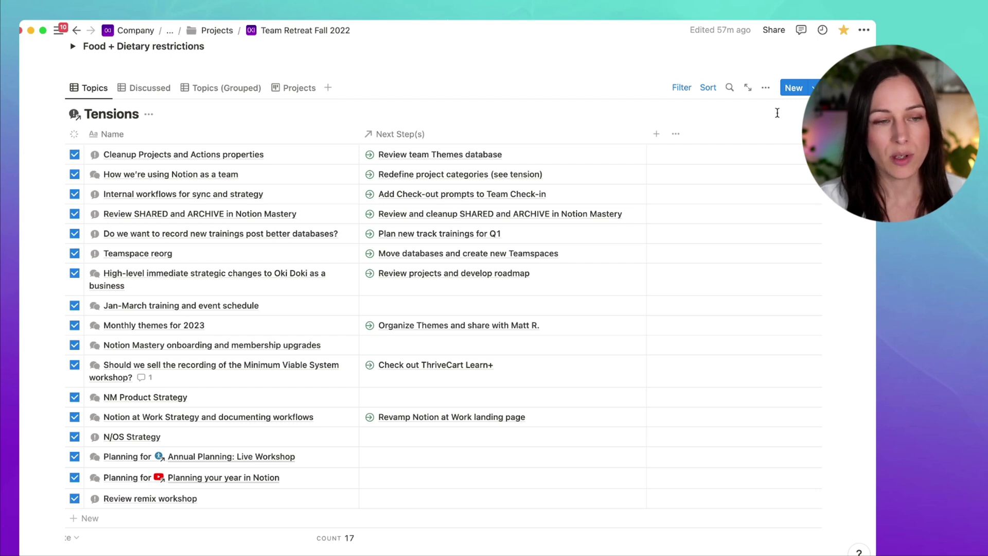
Step: Show the Itinerary column in the Tensions table, placed just before Next Step(s)
left_click(766, 88)
left_click(776, 200)
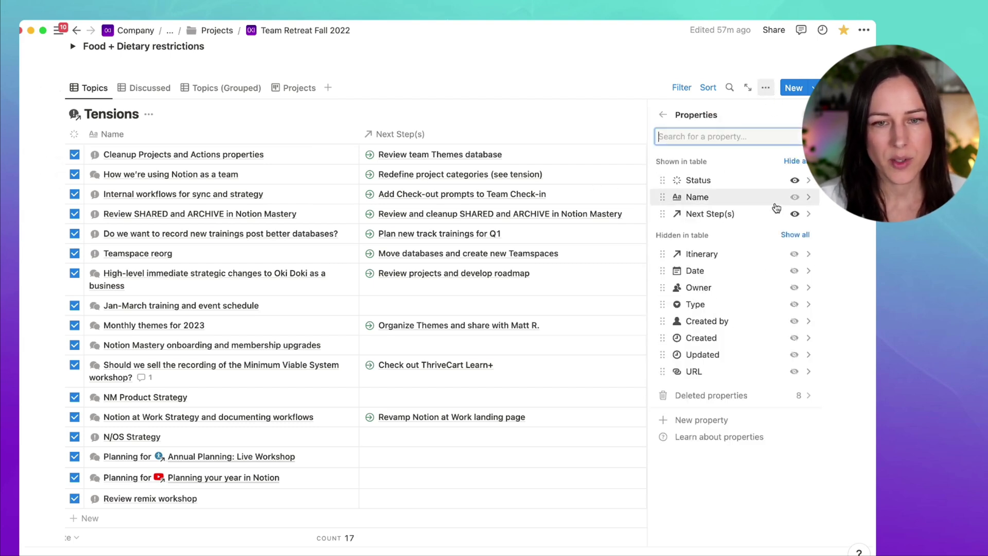
left_click(794, 254)
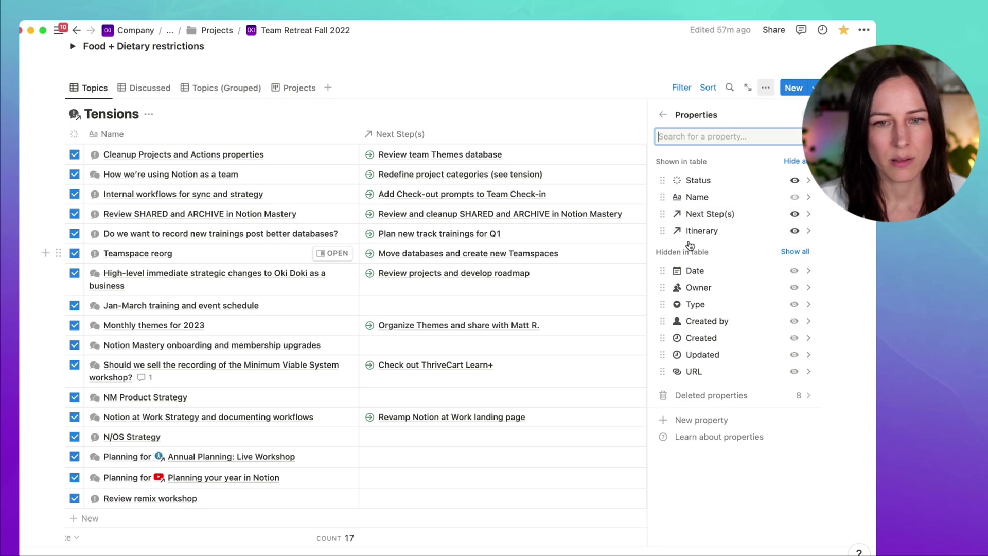
left_click_drag(663, 230, 665, 213)
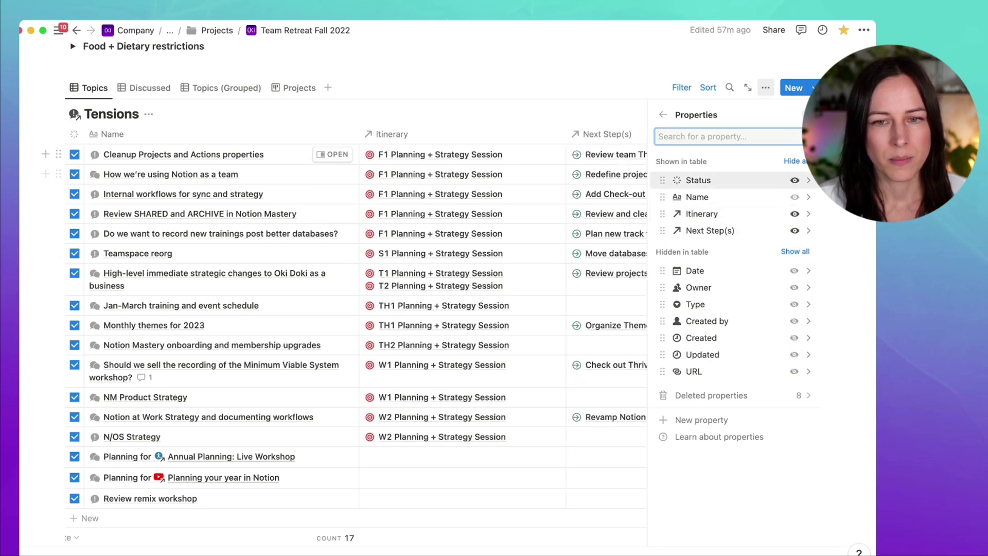
key("Escape")
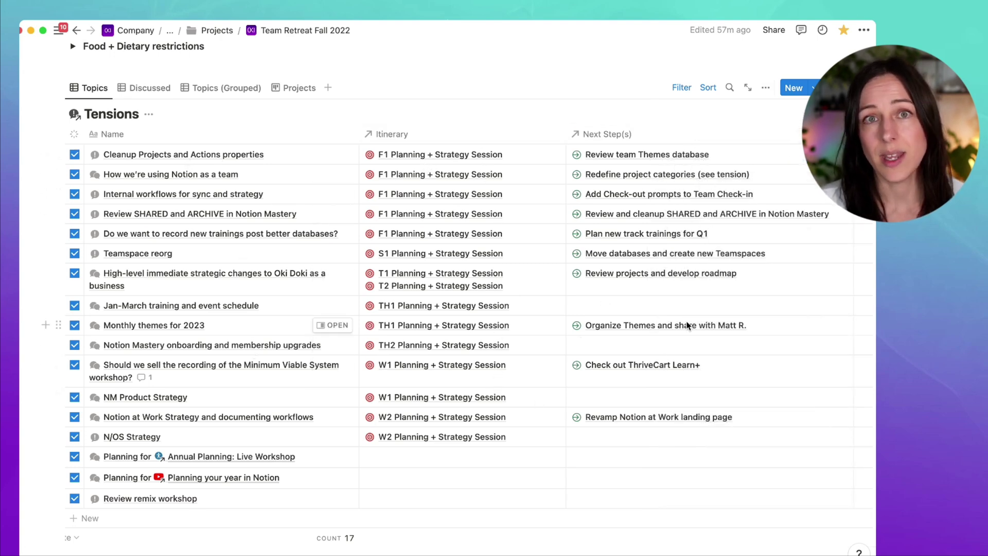
scroll(563, 381, "down", 4)
scroll(567, 377, "up", 5)
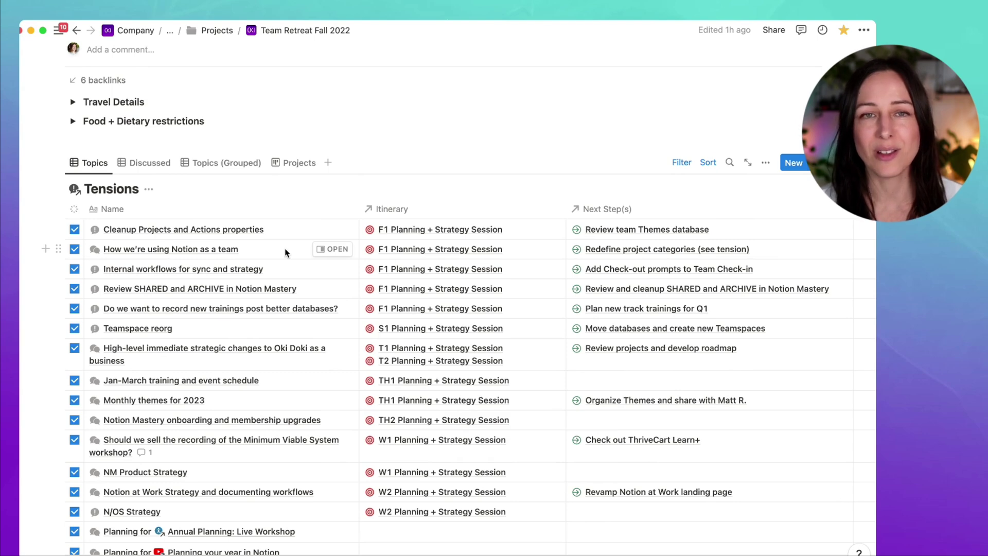
Step: Change the Topics Status filter rule to 'is not Resolved', save for everyone, then view Discussed
left_click(679, 164)
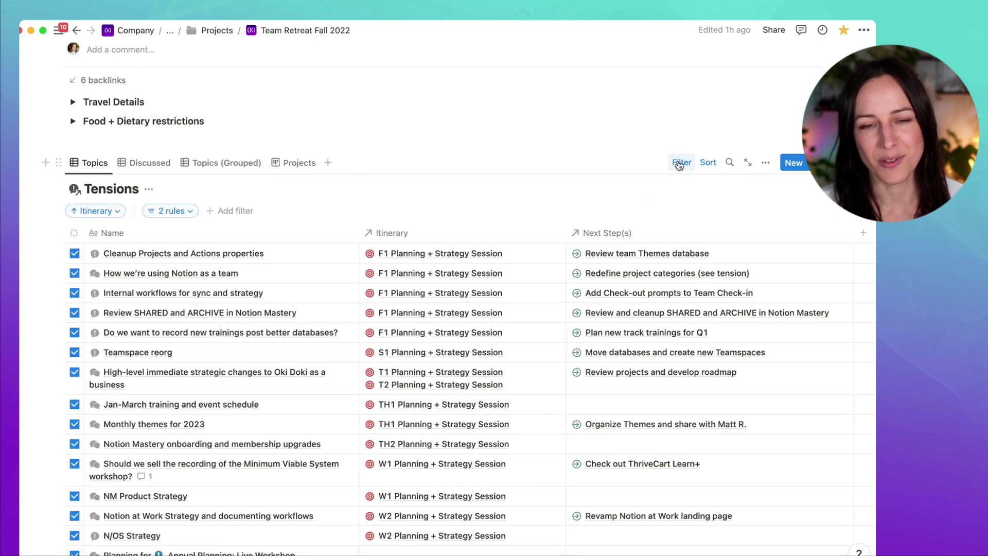
left_click(170, 212)
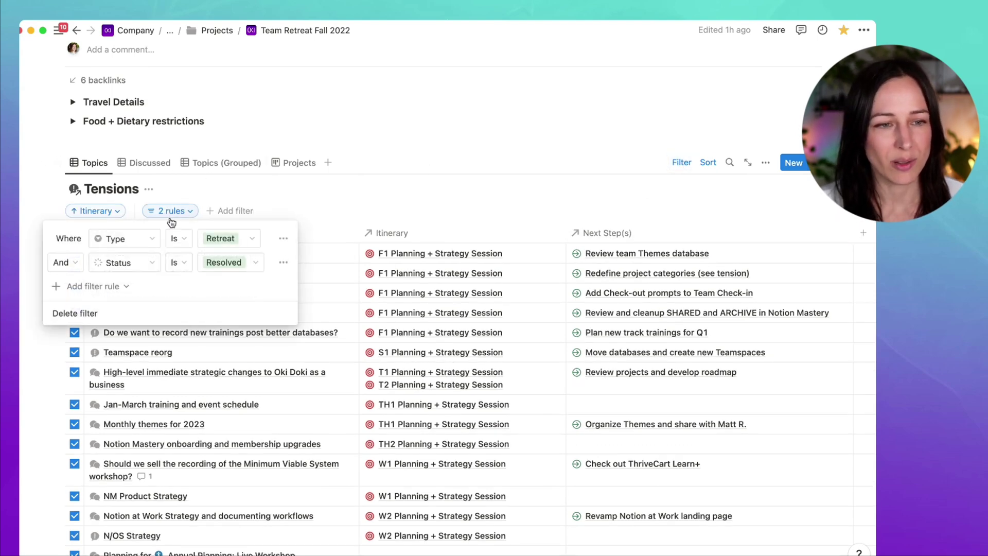
left_click(178, 264)
left_click(183, 297)
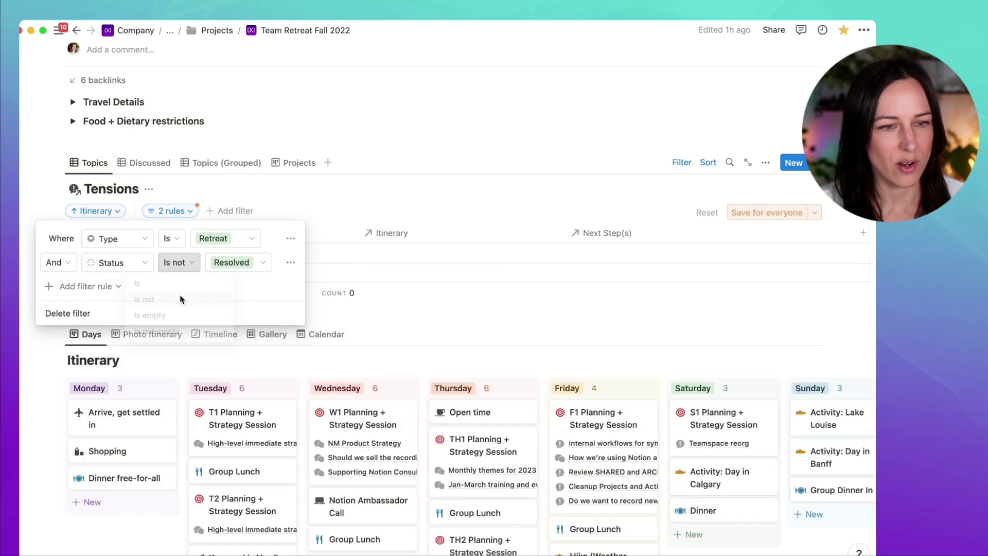
left_click(772, 213)
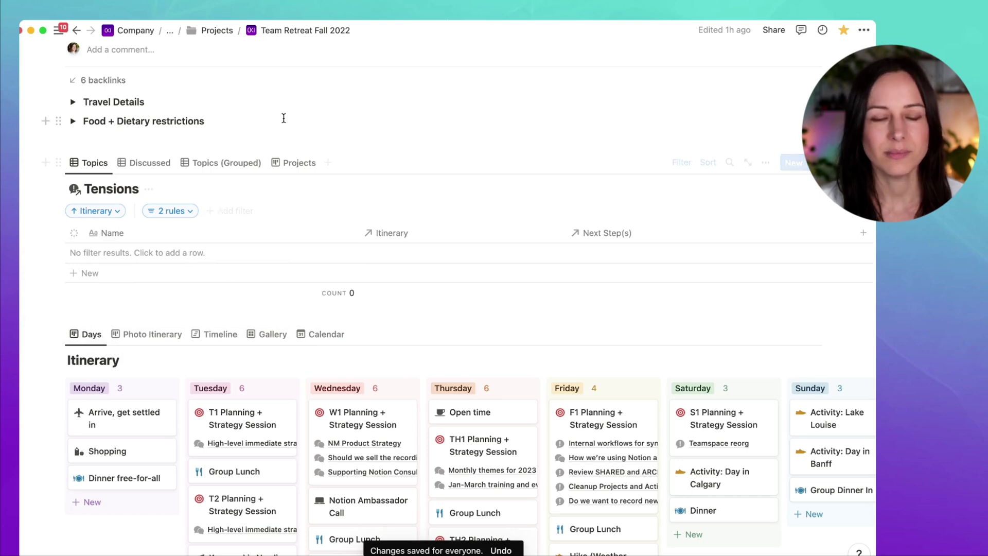
left_click(138, 165)
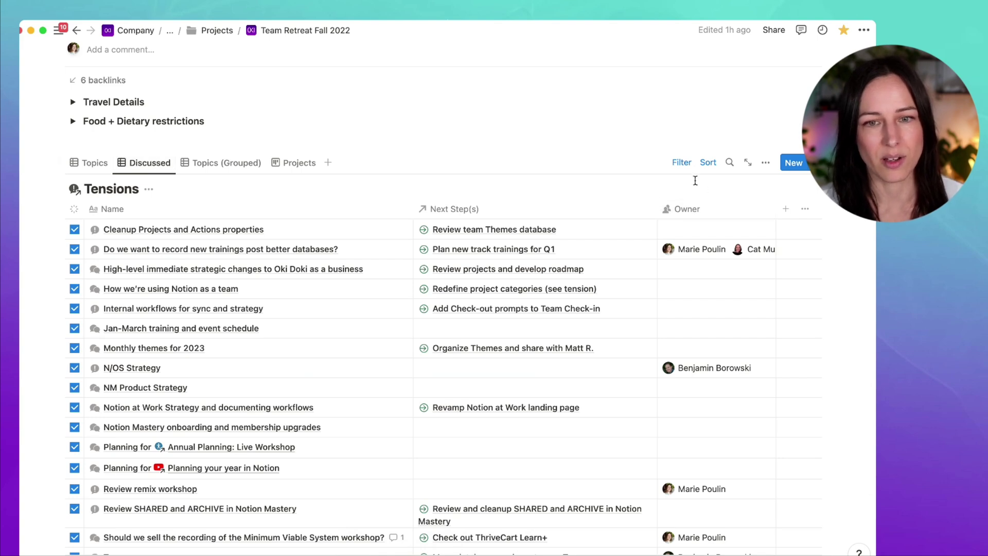
Step: Add a second Discussed filter rule, Status is Complete/Resolved, and save it for everyone
left_click(681, 162)
left_click(164, 211)
left_click(106, 262)
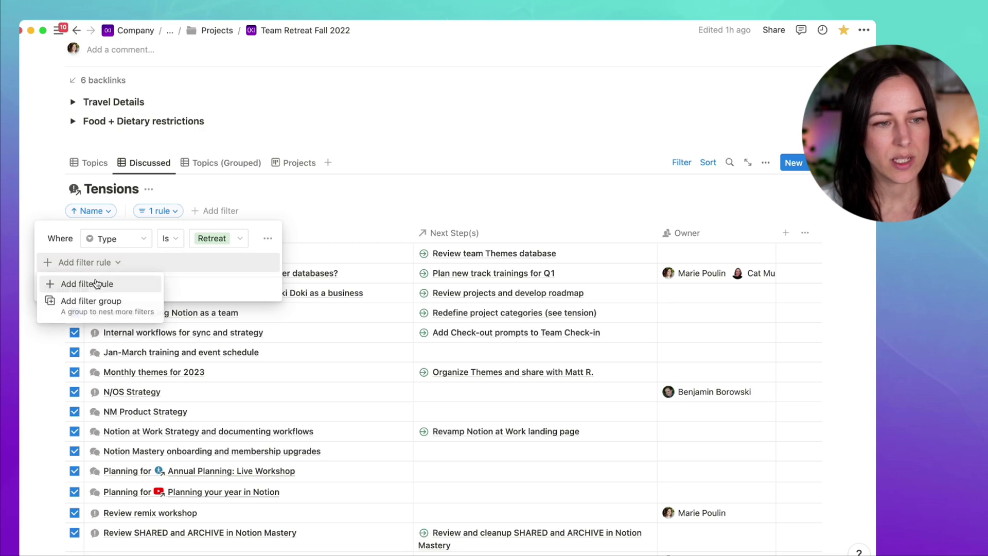
left_click(103, 283)
left_click(114, 263)
type("st")
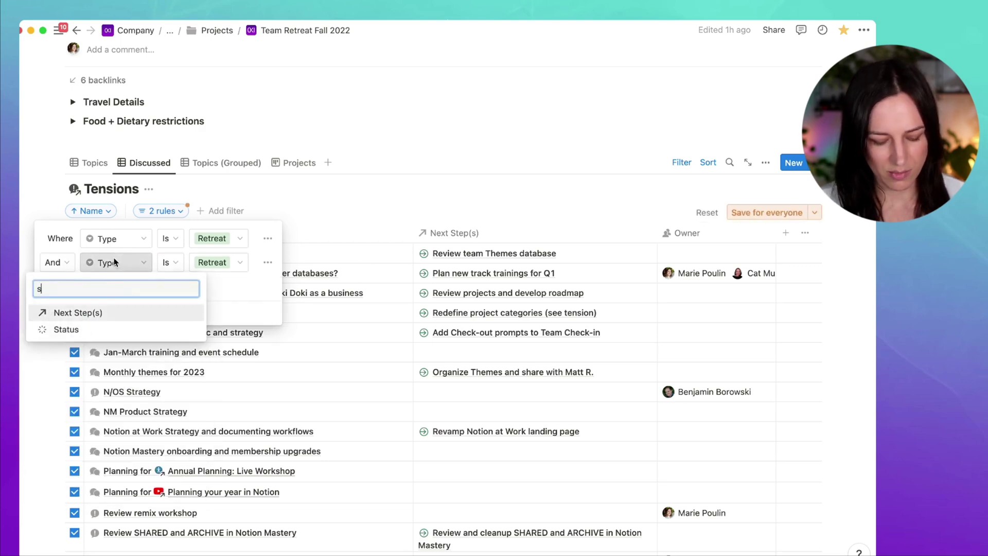
left_click(57, 330)
left_click(215, 262)
left_click(183, 351)
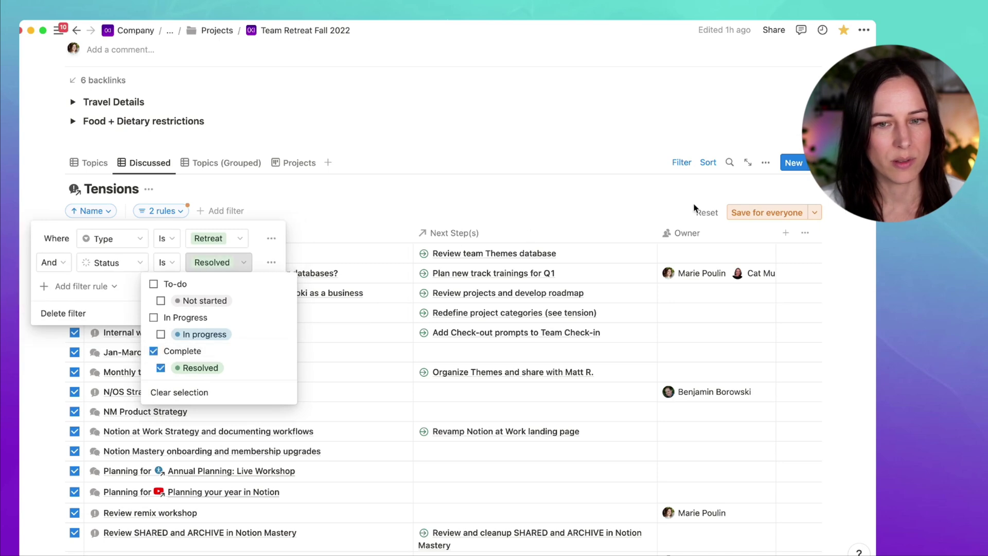
left_click(766, 212)
left_click(766, 212)
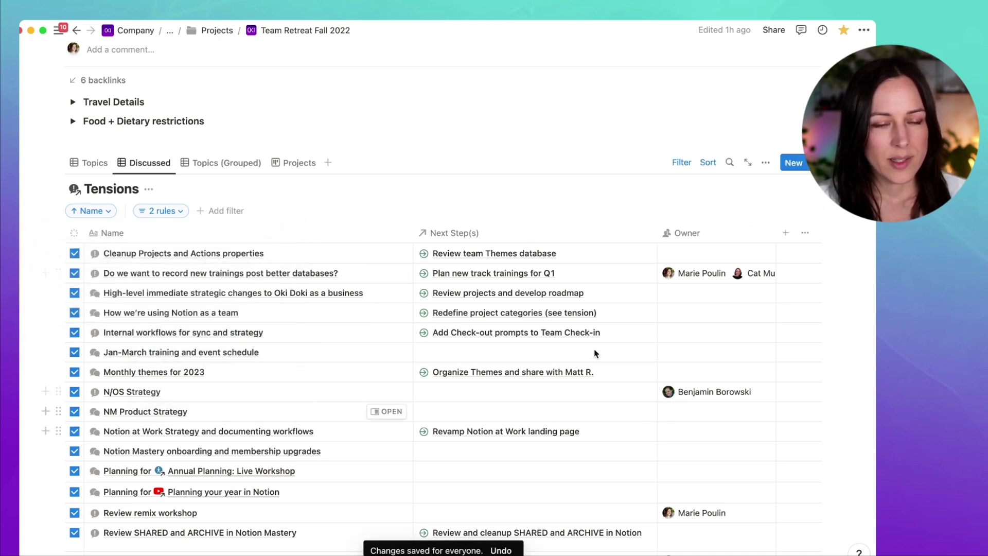
Step: Show the Topics (Grouped) view and scroll through tensions grouped by itinerary session
left_click(207, 164)
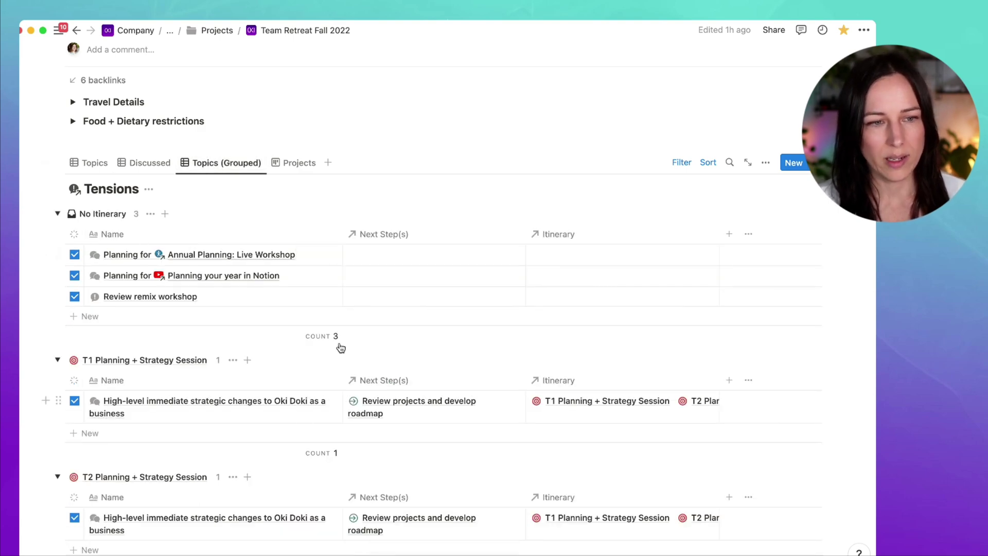
scroll(345, 333, "down", 5)
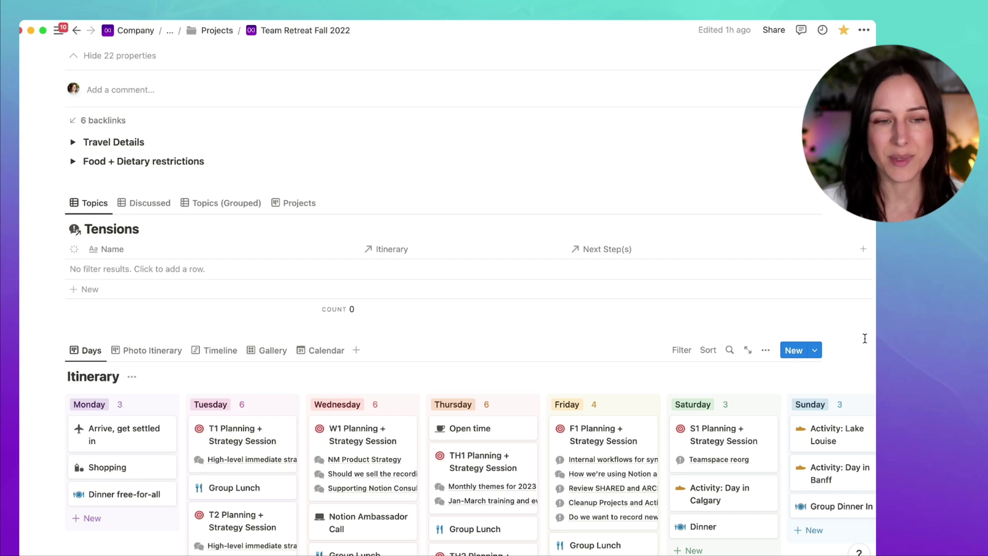
Step: Switch the linked database to the Projects board, grouped by owner and priority
left_click(286, 206)
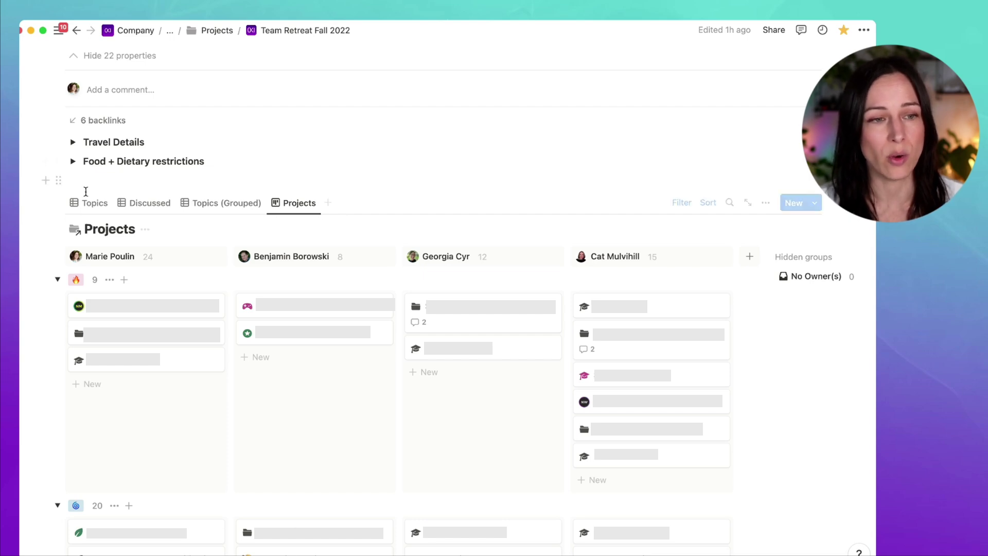
Step: Return to Topics, scroll to the Itinerary board, and open the T1 Planning + Strategy Session card
left_click(76, 206)
scroll(226, 219, "down", 5)
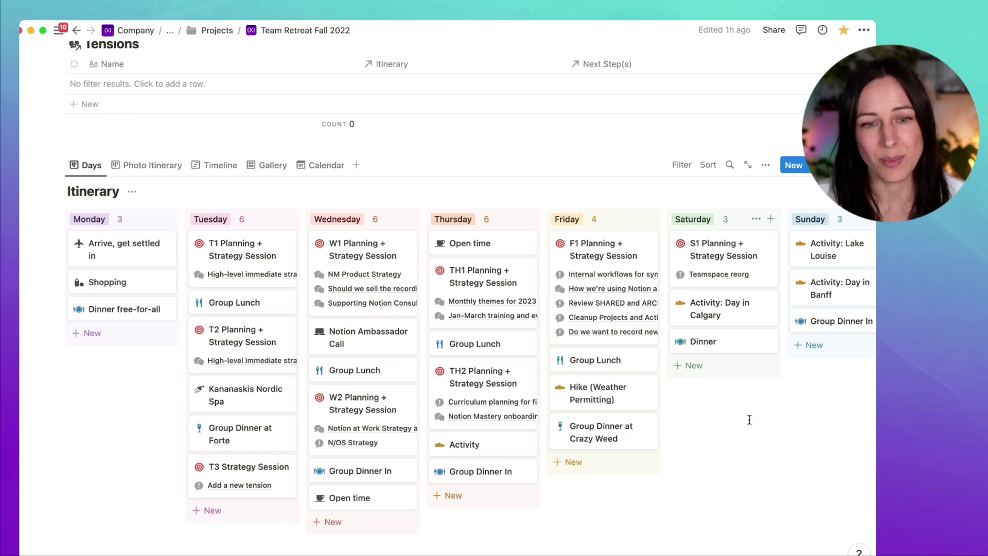
scroll(748, 415, "down", 3)
scroll(749, 416, "up", 3)
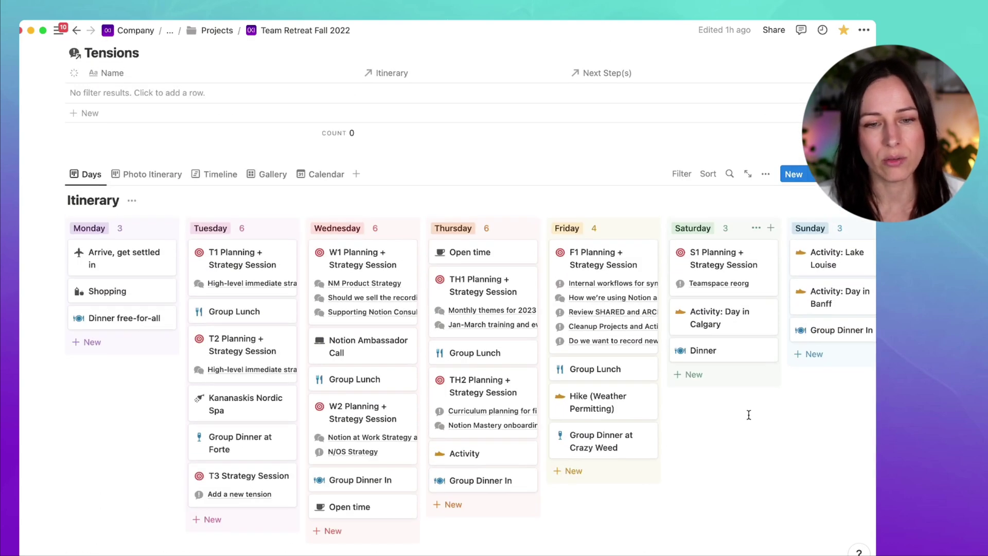
scroll(748, 414, "up", 1)
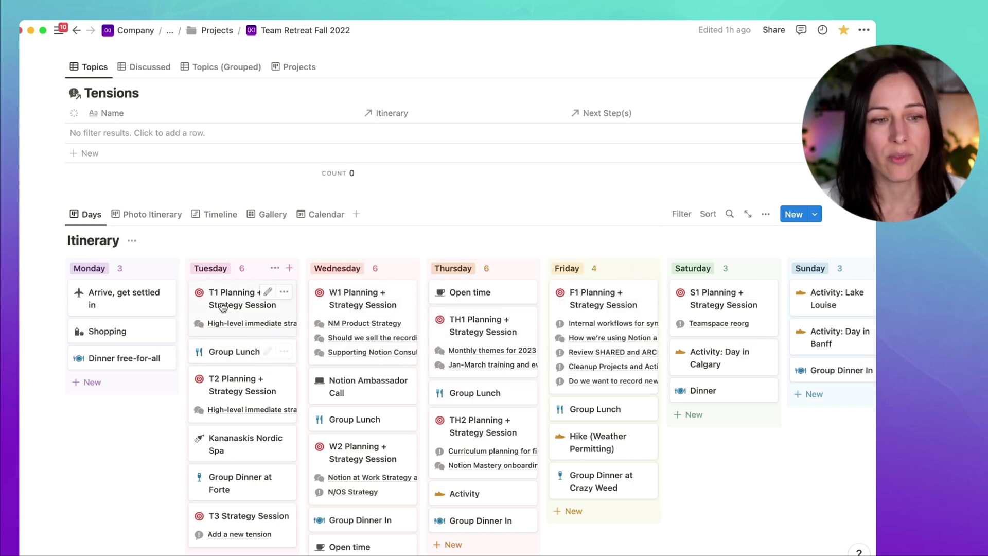
left_click(194, 309)
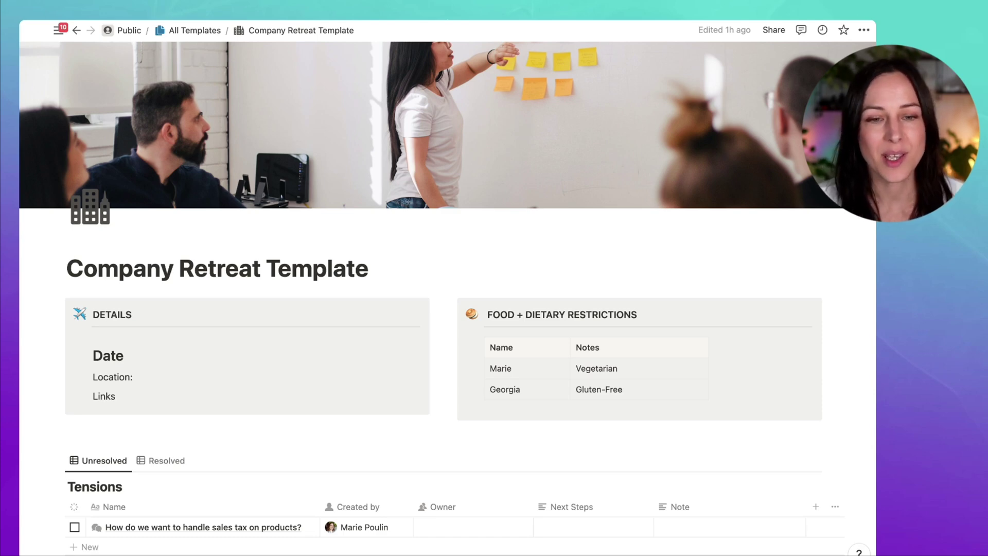
Step: Open the tension about handling sales tax on products from the template's Tensions table in side peek
scroll(448, 298, "down", 4)
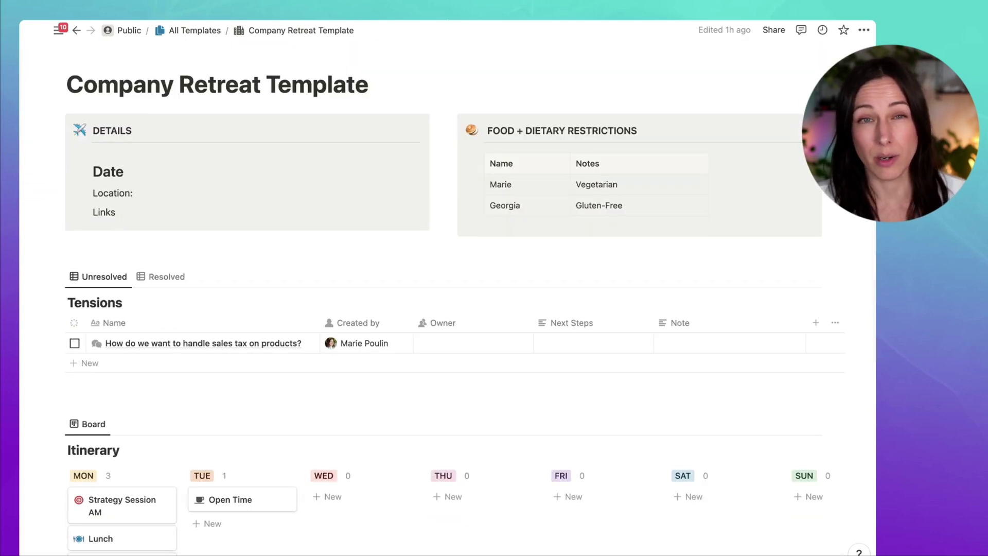
scroll(249, 511, "down", 5)
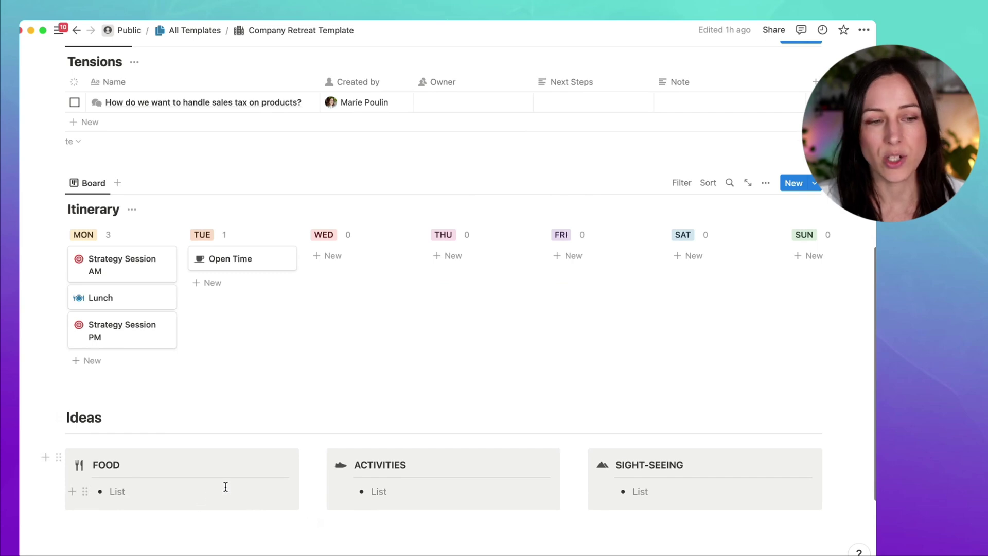
scroll(345, 387, "down", 2)
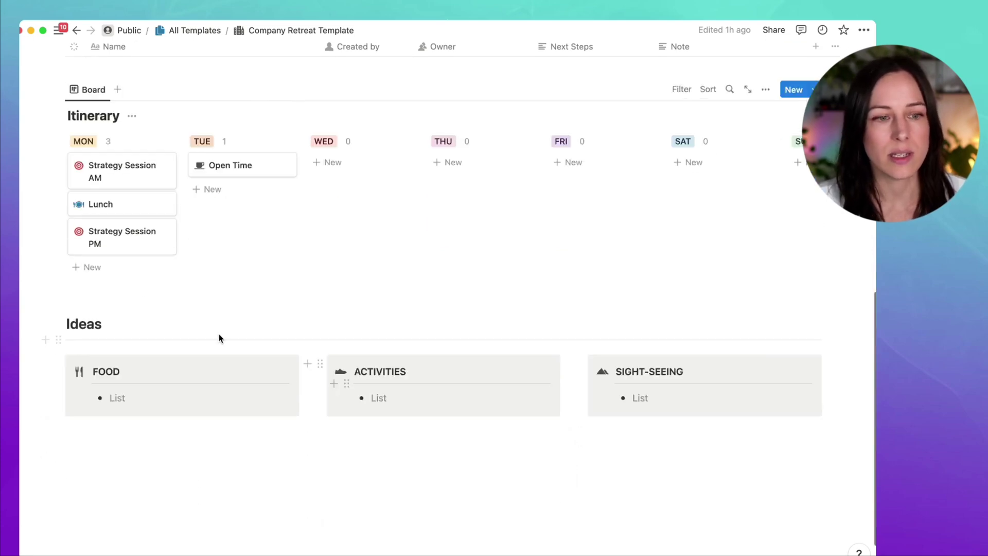
scroll(218, 338, "up", 4)
scroll(447, 348, "up", 2)
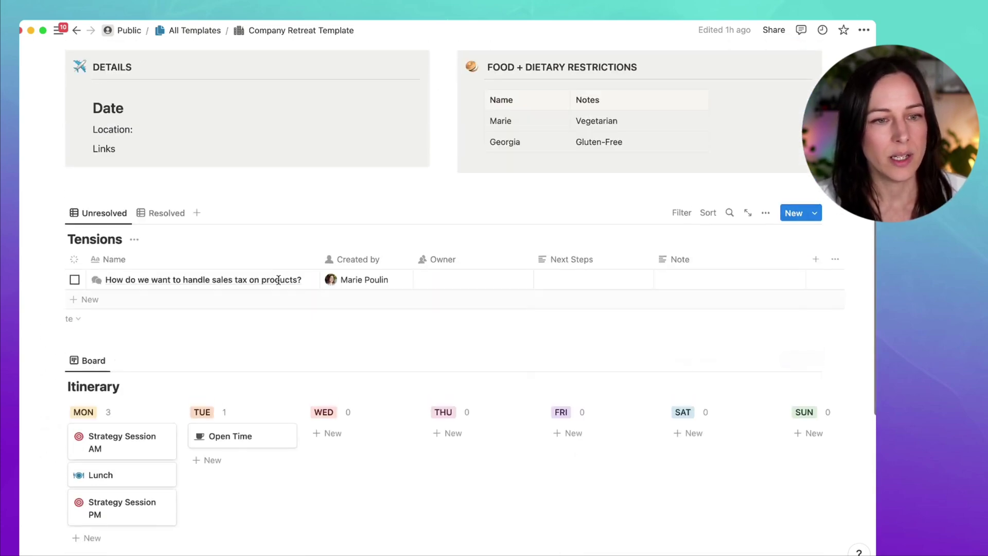
left_click(287, 279)
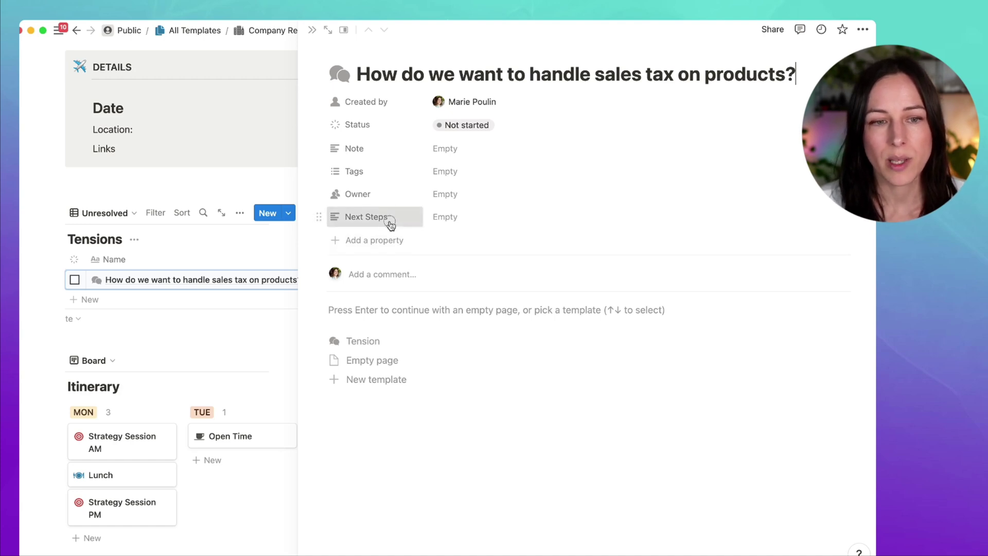
Step: Review the available types for the Next Steps property, then close the sales-tax tension's side peek
left_click(388, 220)
left_click(392, 256)
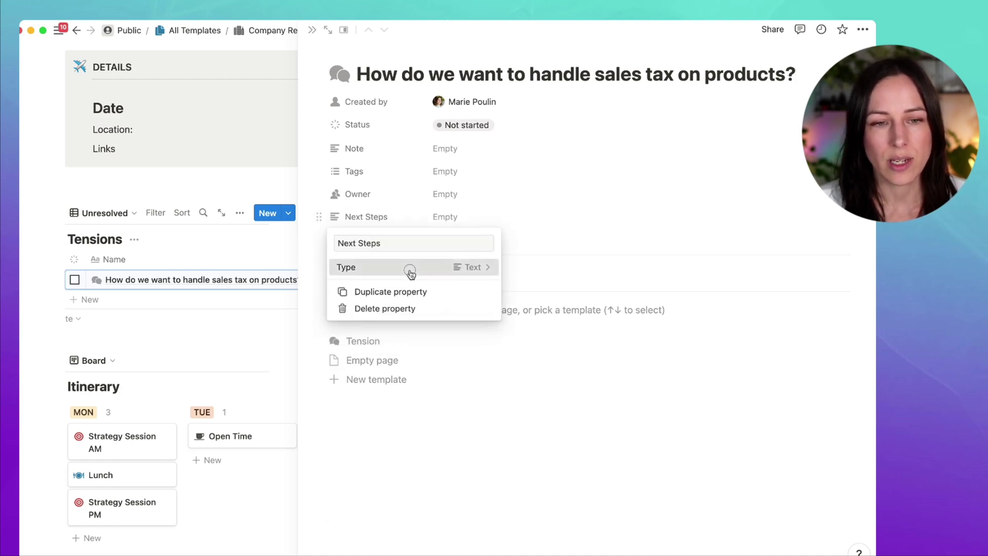
left_click(408, 268)
scroll(347, 460, "down", 3)
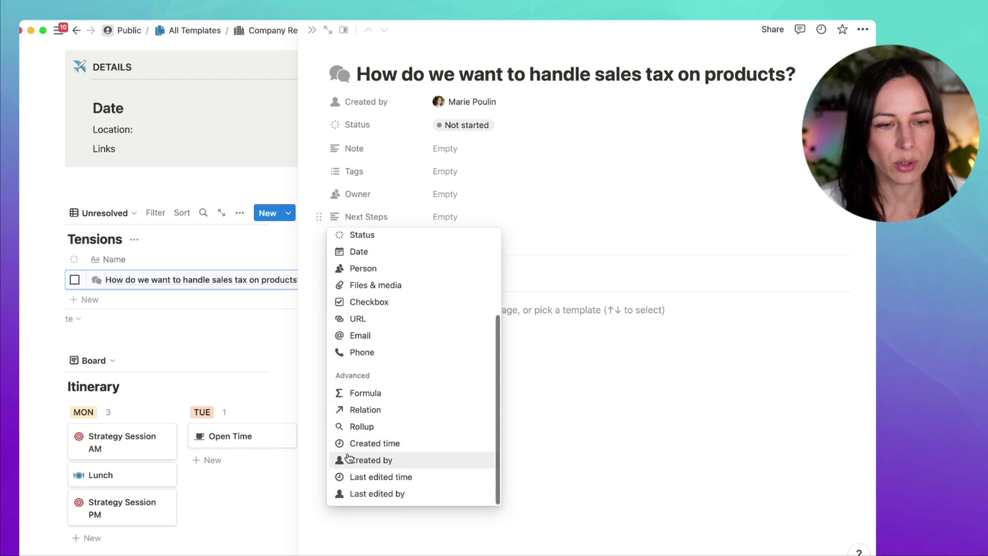
left_click(317, 95)
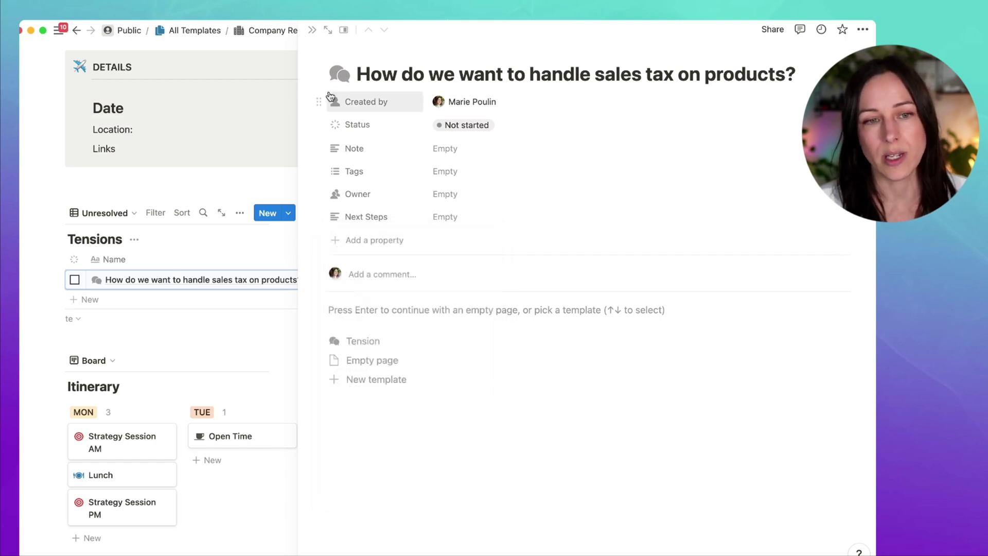
left_click(312, 31)
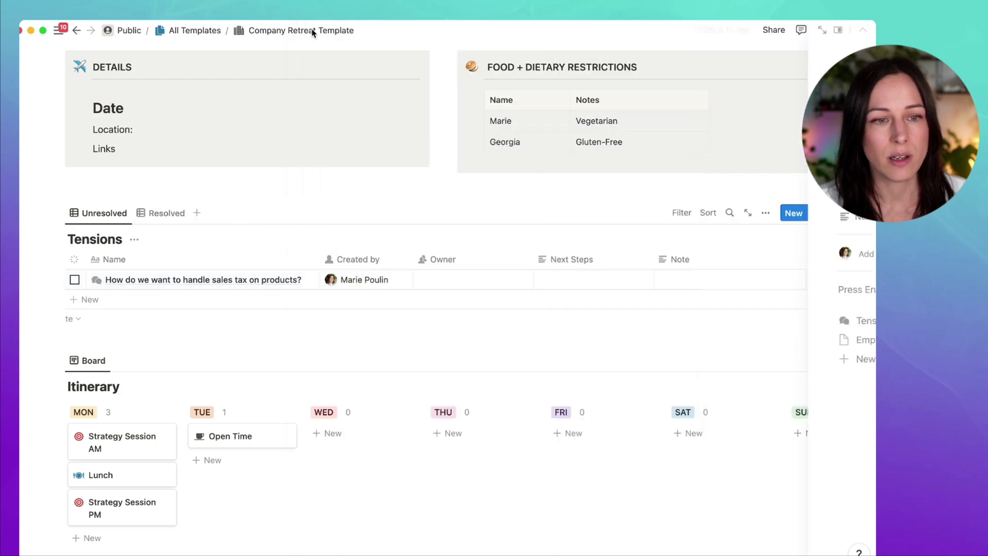
scroll(803, 363, "up", 3)
scroll(804, 360, "up", 3)
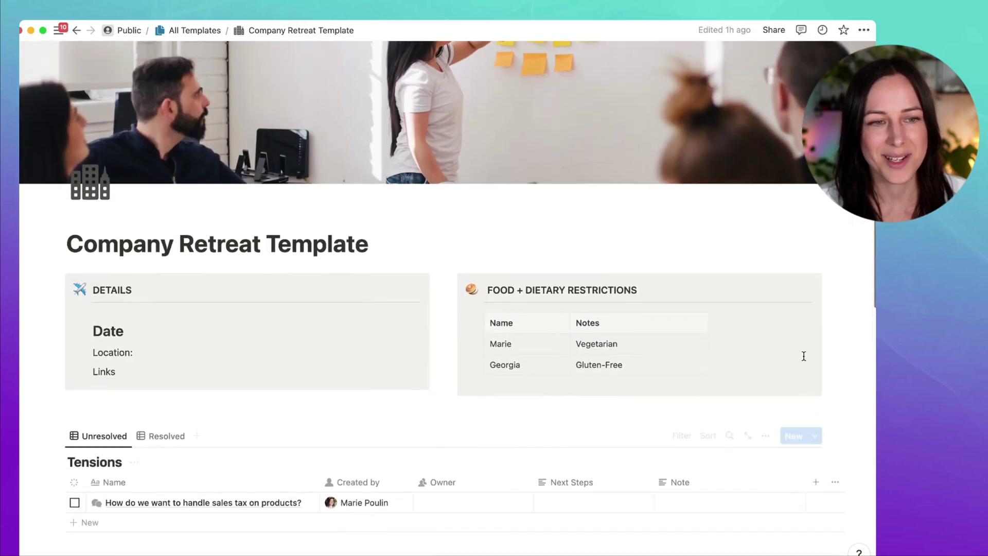
scroll(772, 350, "up", 1)
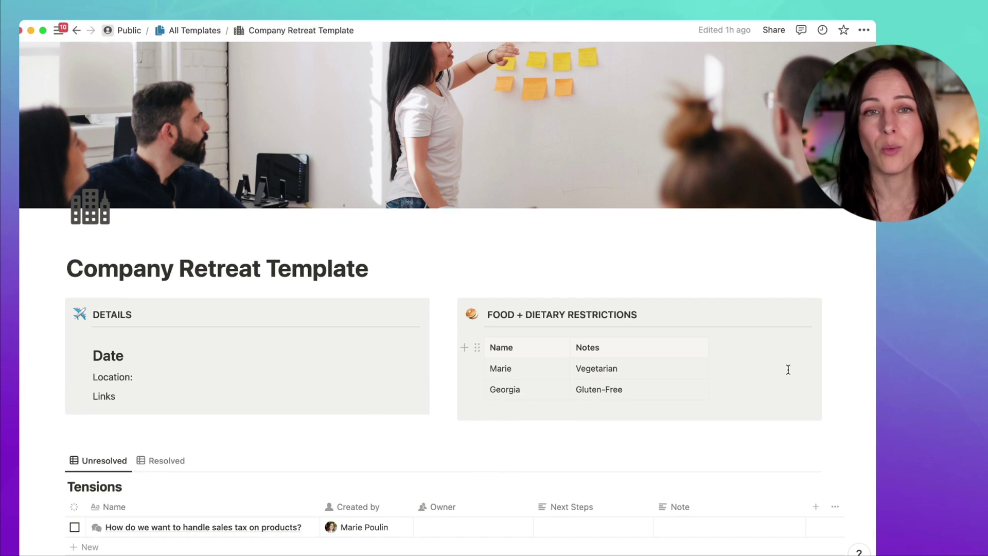